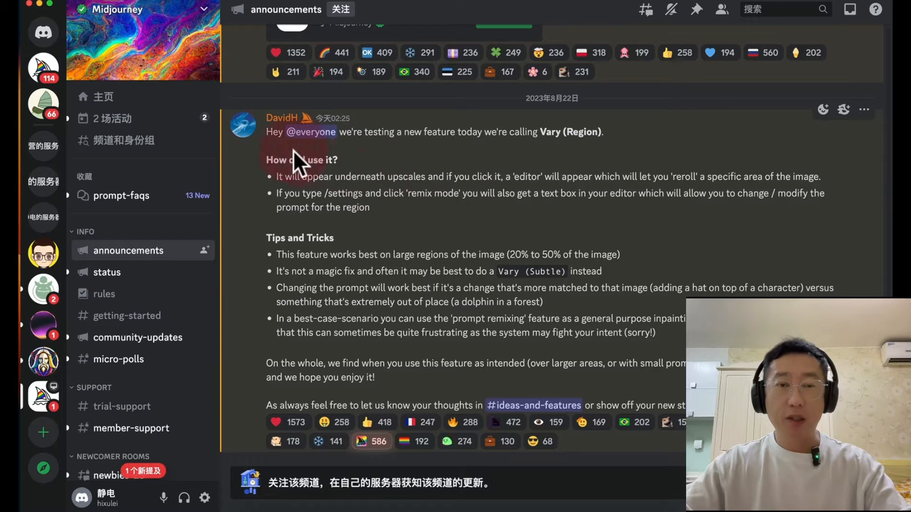
Read the Vary (Region) announcement, highlighting its instructions and tips and the feature name
drag(462, 217, 664, 369)
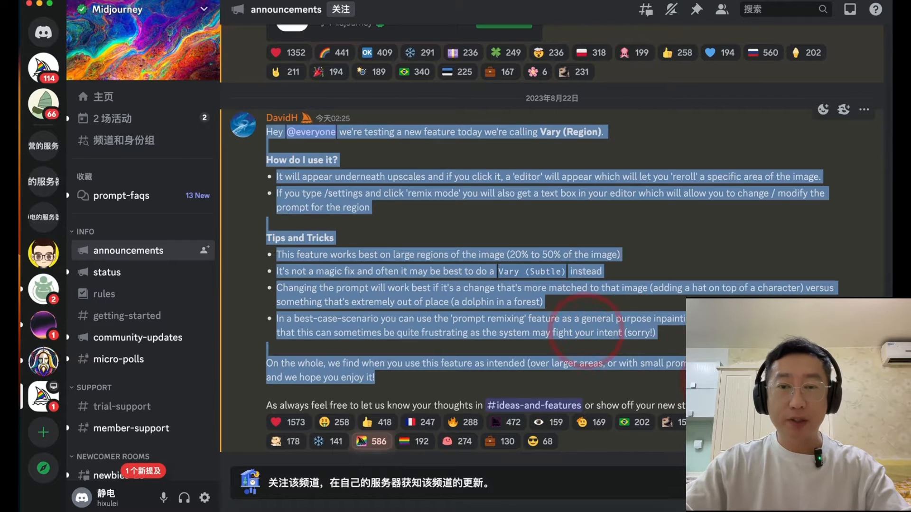
click(587, 331)
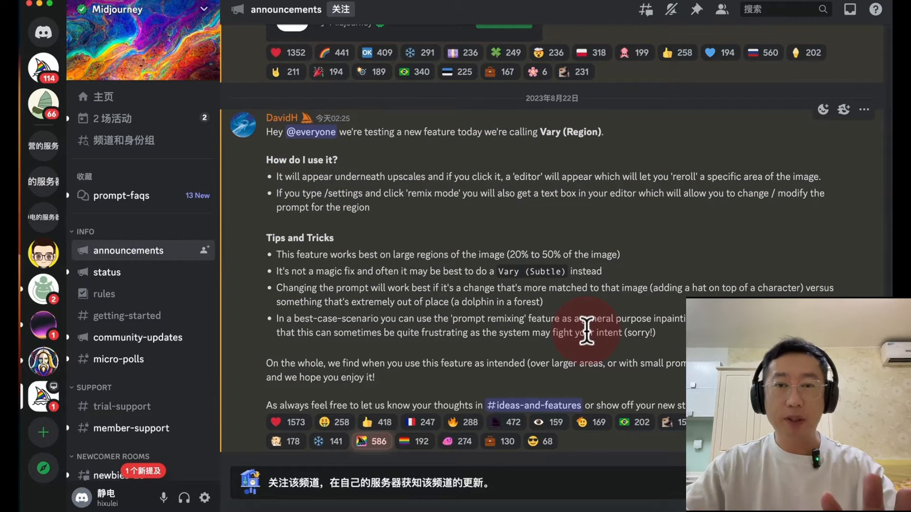
drag(541, 132, 599, 130)
click(599, 133)
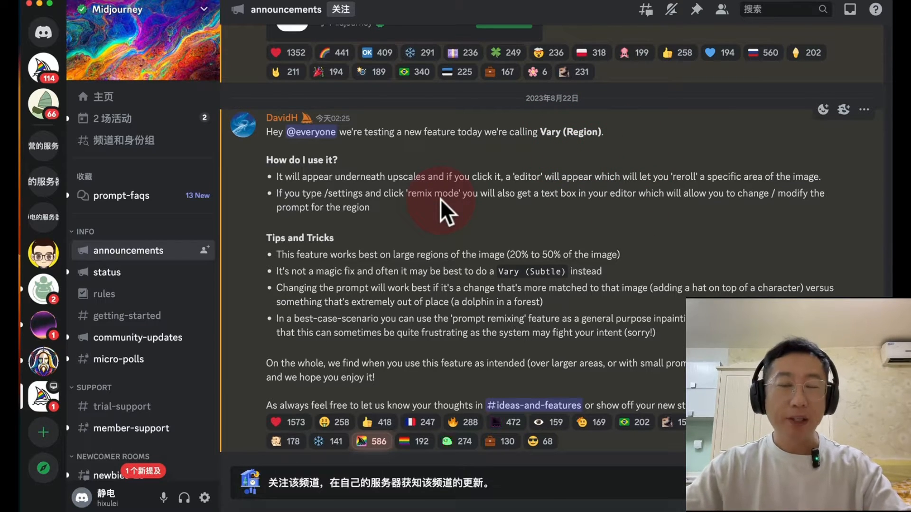
Switch to Google Translate in the browser and read the Chinese translation of the announcement's instructions and tips
click(352, 510)
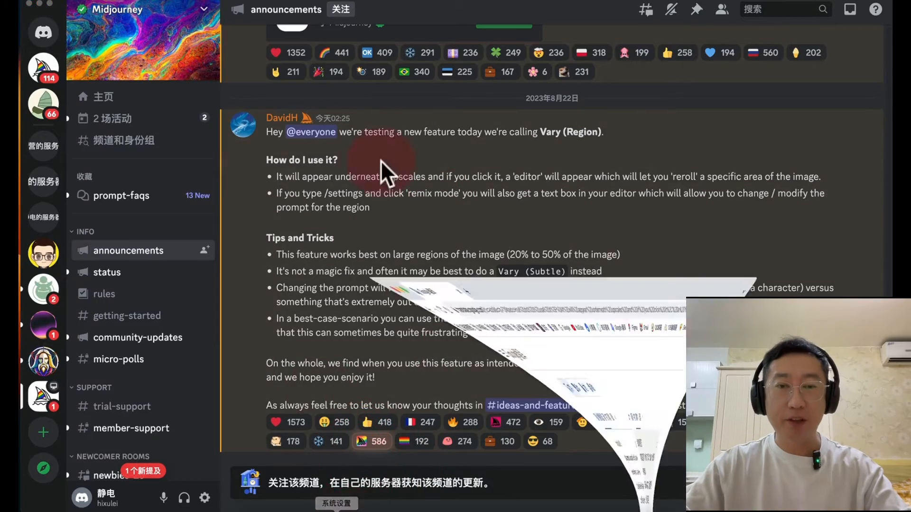
scroll(326, 233, down, 2)
scroll(326, 234, down, 1)
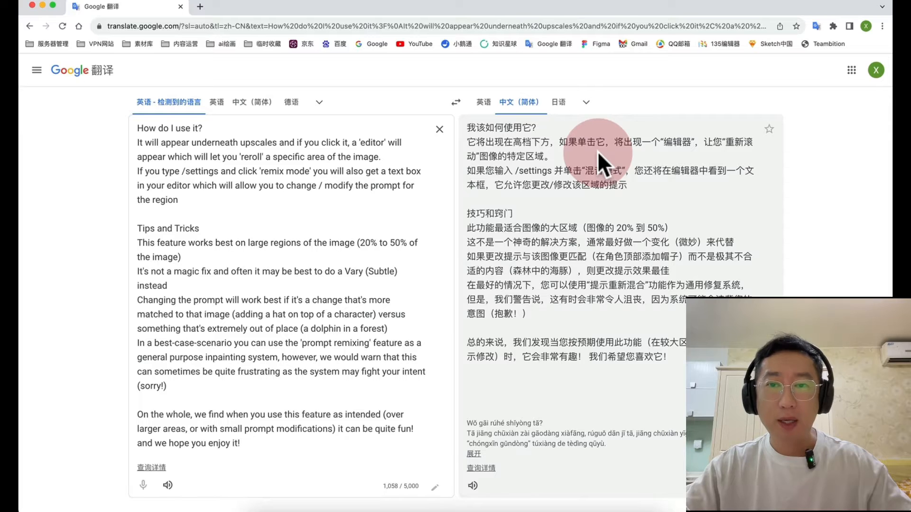
scroll(647, 204, down, 1)
scroll(647, 204, down, 1)
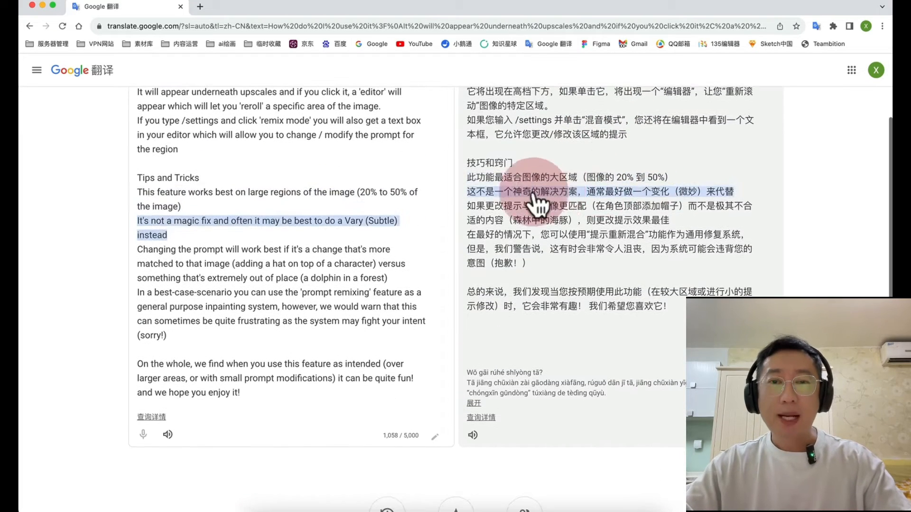
scroll(588, 161, down, 1)
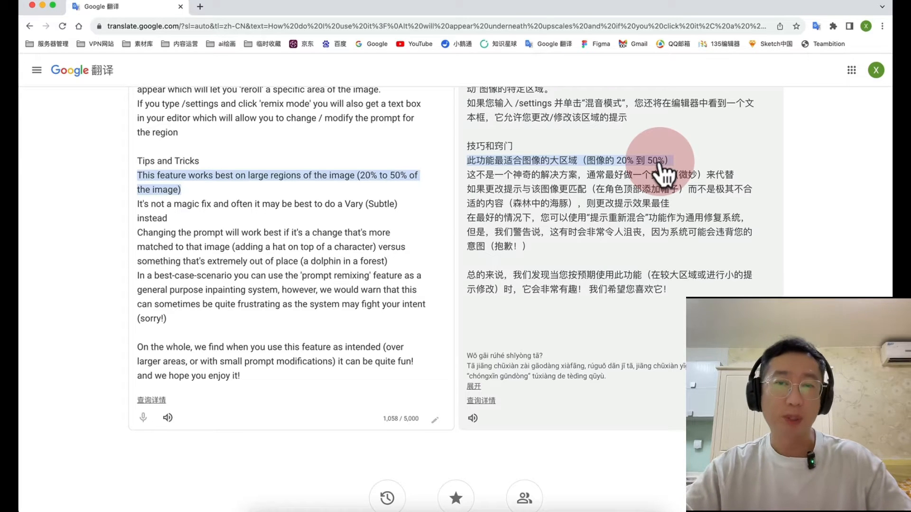
scroll(536, 171, down, 1)
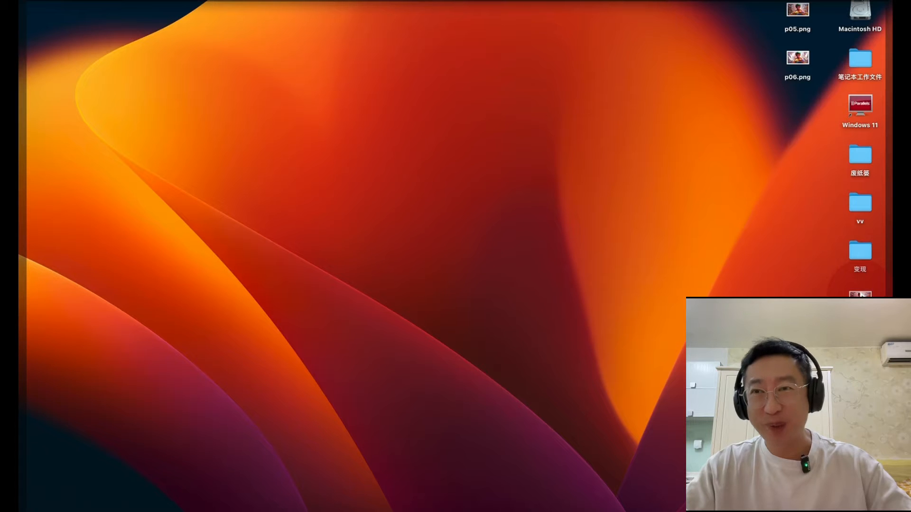
Preview p01.png from the desktop, and reposition and resize the preview window
click(860, 301)
key(space)
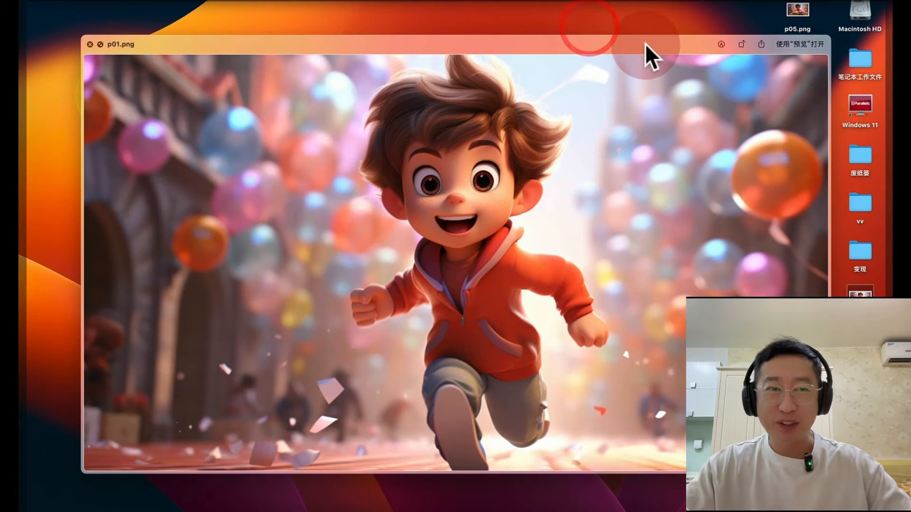
drag(645, 45, 582, 10)
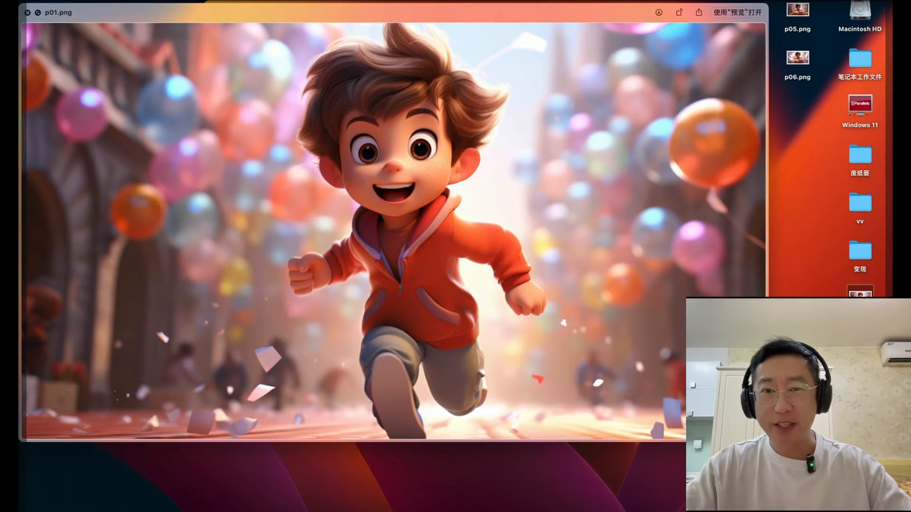
drag(768, 442, 729, 459)
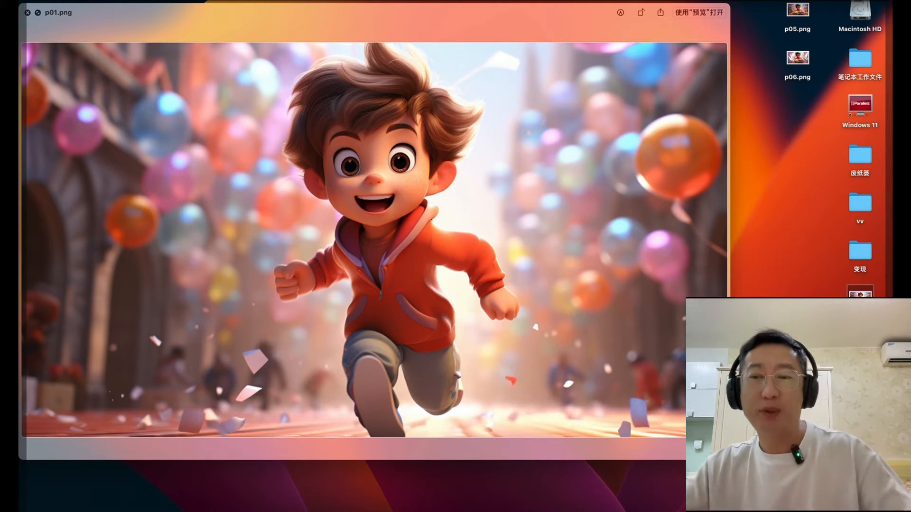
View the edited versions p02.png through p06.png one after another in the preview, and close it
key(Down)
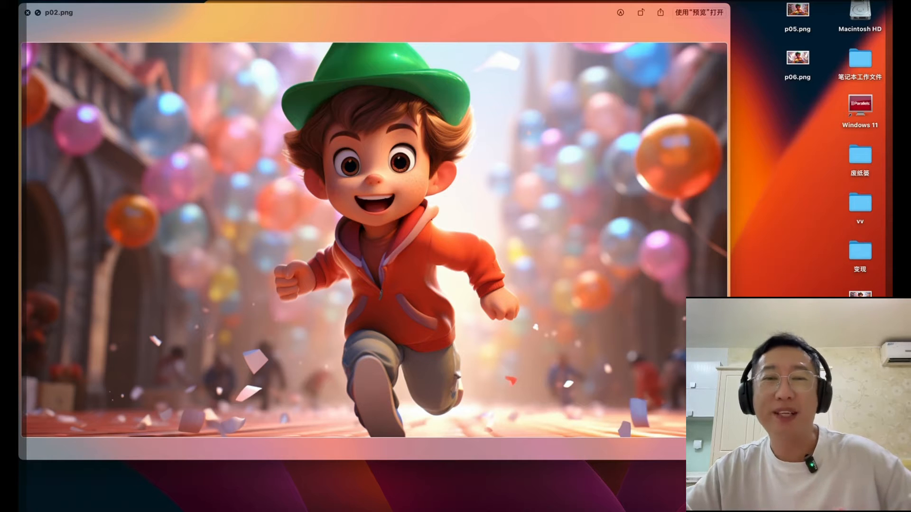
key(Down)
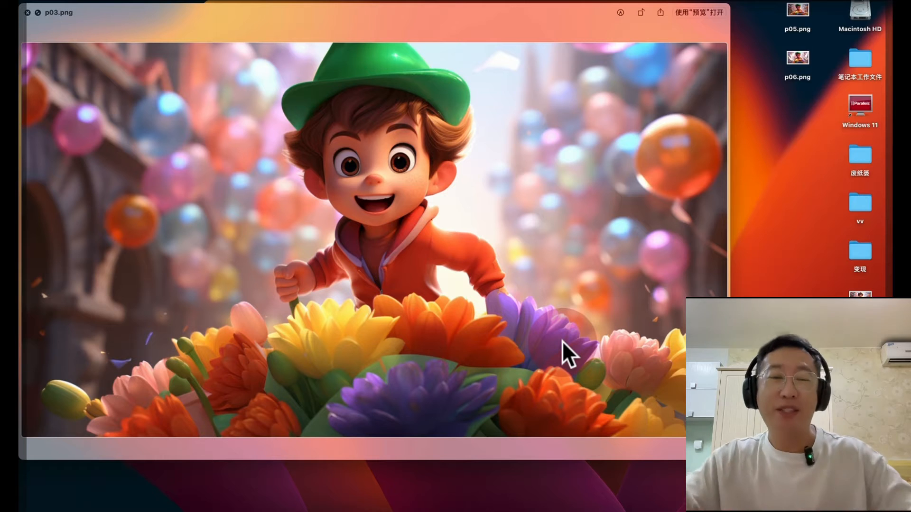
key(Down)
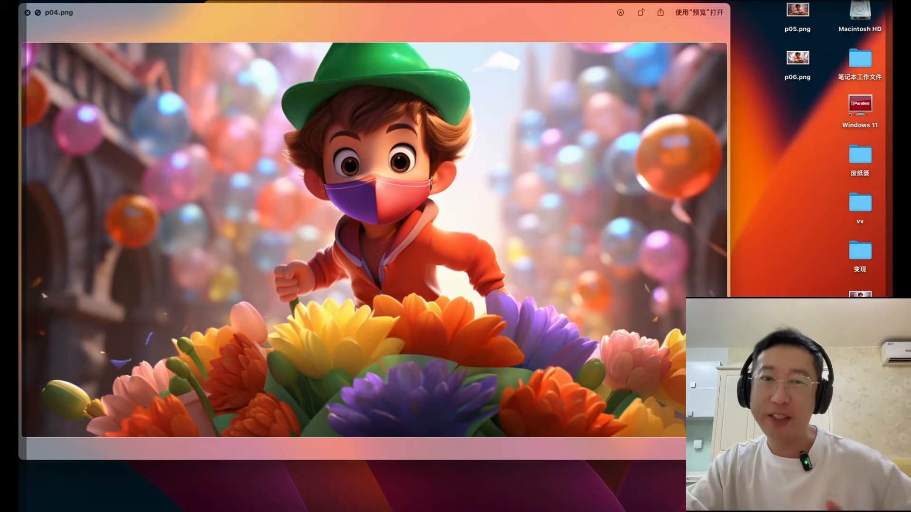
click(804, 9)
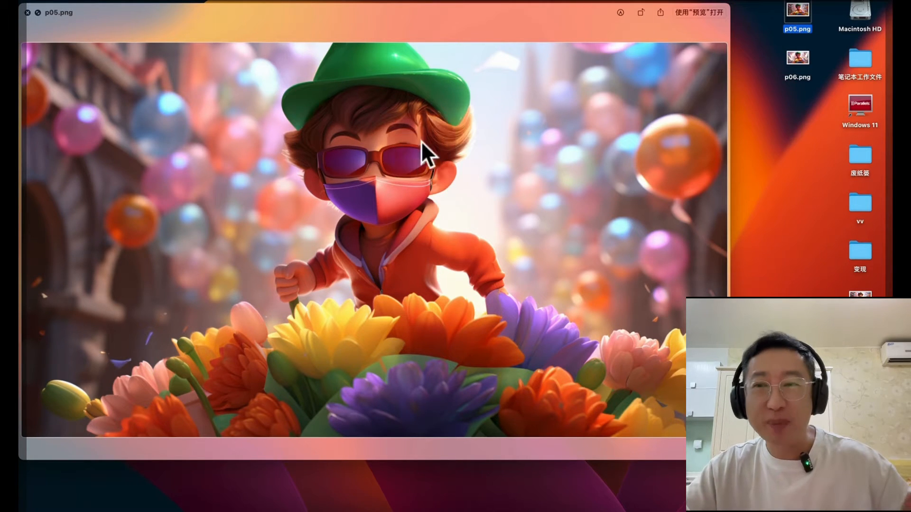
click(801, 61)
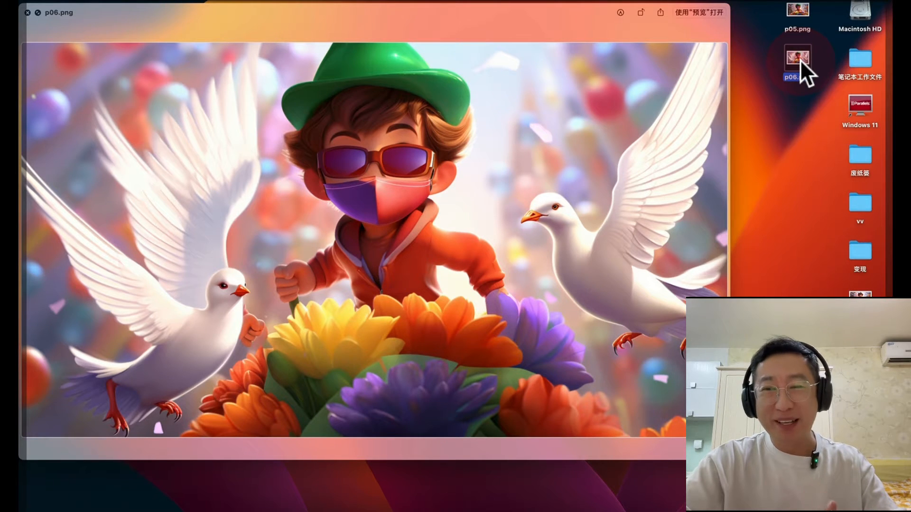
key(space)
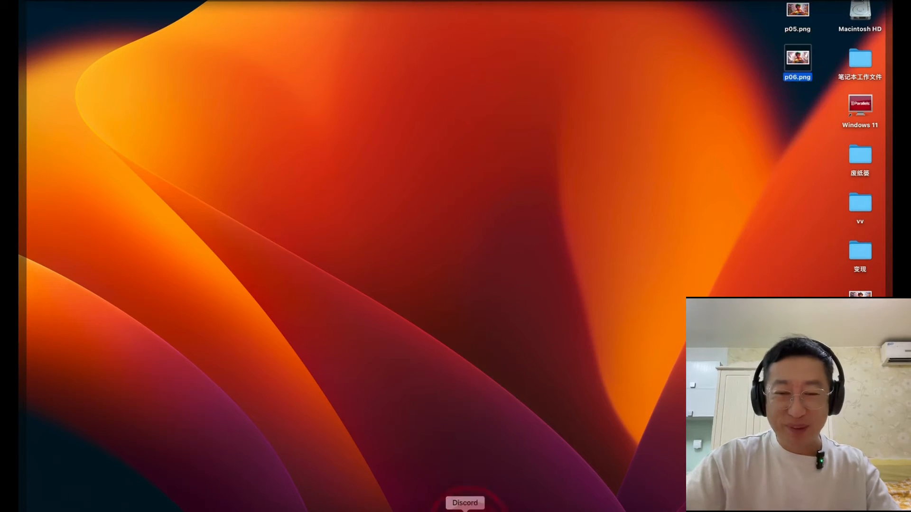
Switch to Discord, open the personal server's gptyans channel and find the original upscaled image of the running boy in the orange hoodie
click(465, 510)
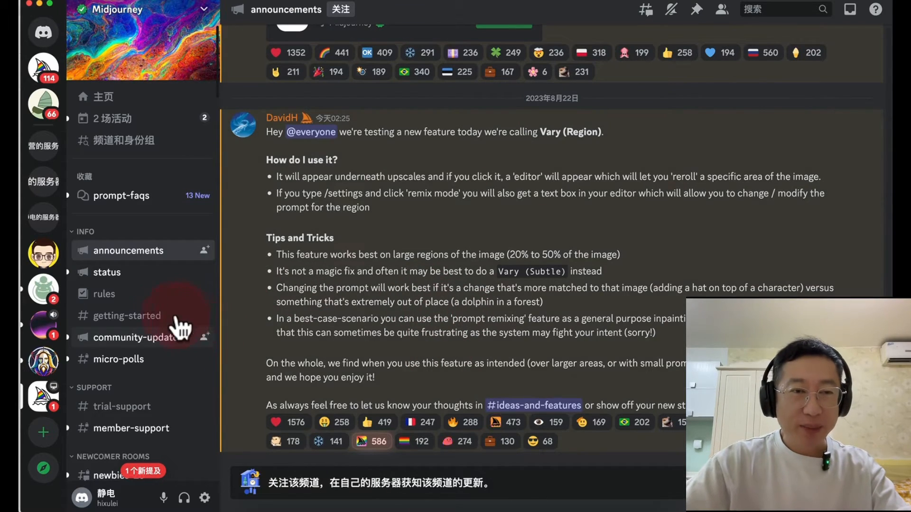
click(44, 254)
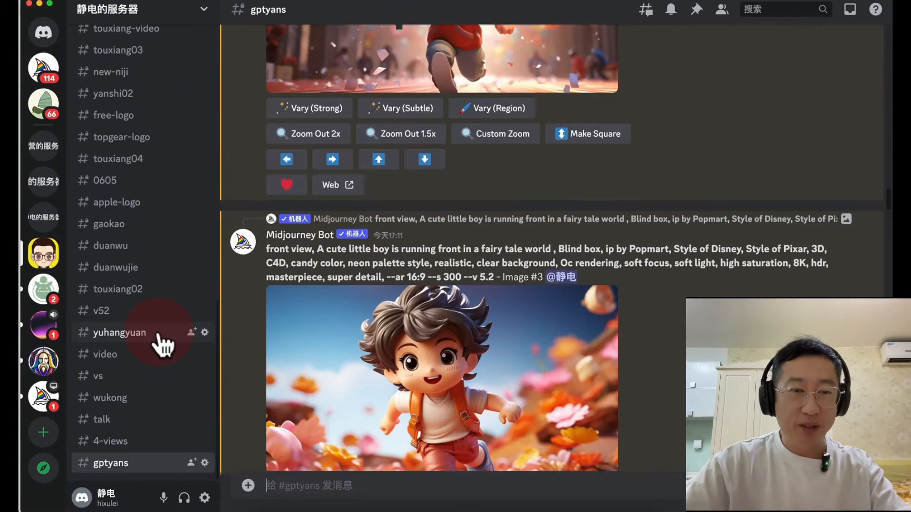
scroll(474, 318, down, 3)
scroll(525, 315, up, 5)
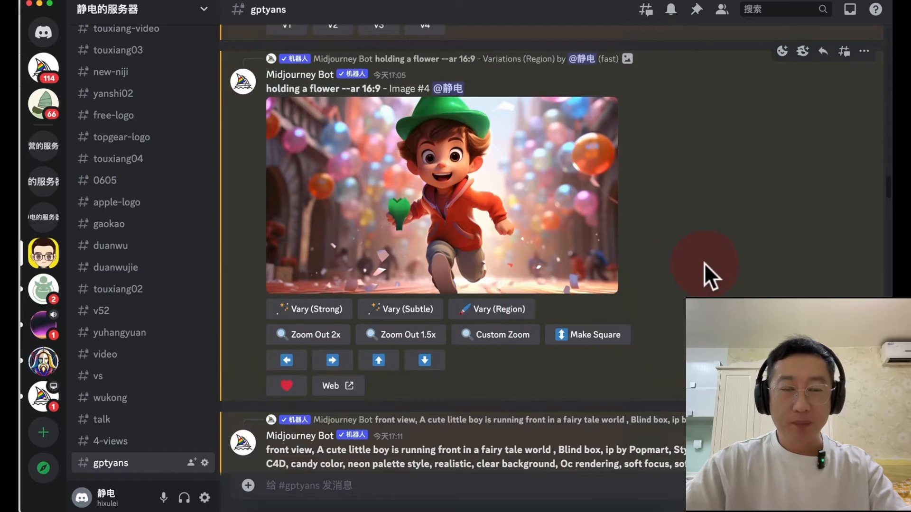
scroll(659, 251, up, 10)
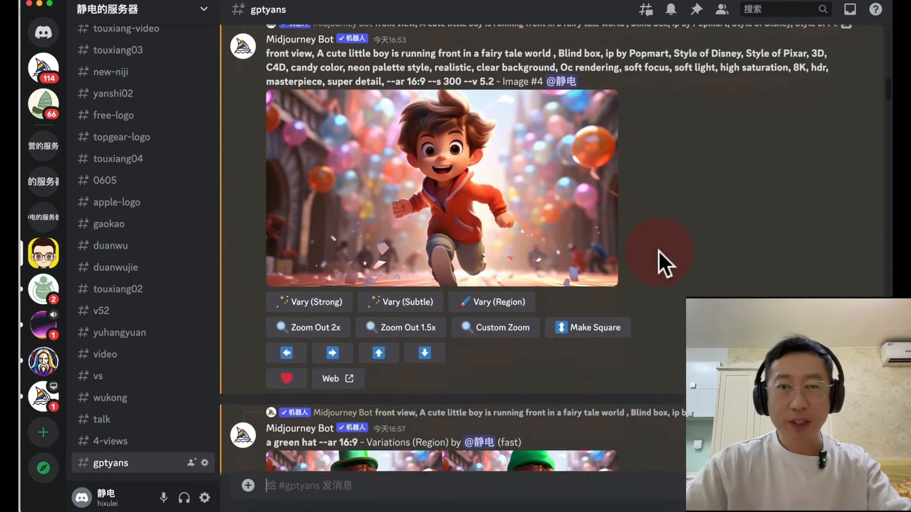
Examine the full prompt above the upscaled Image #4, highlighting it through --v 5.2
scroll(659, 250, up, 1)
triple_click(385, 92)
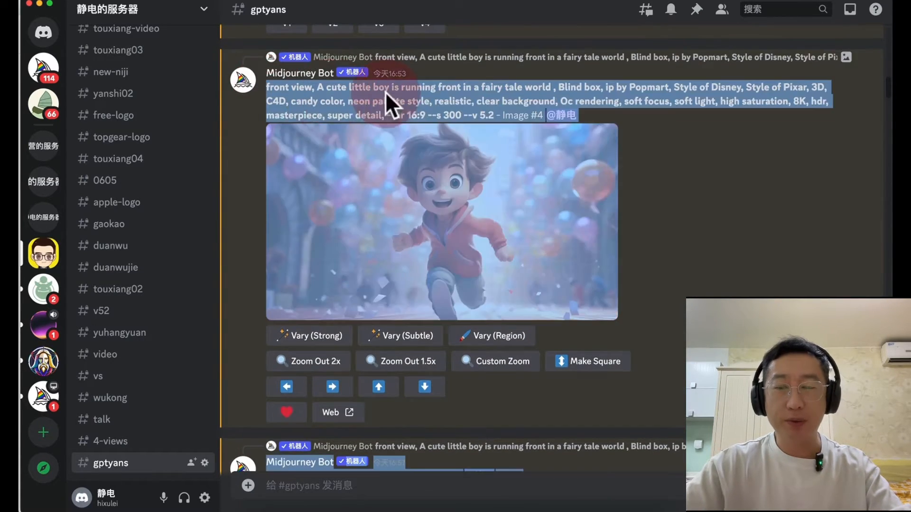
drag(385, 92, 494, 114)
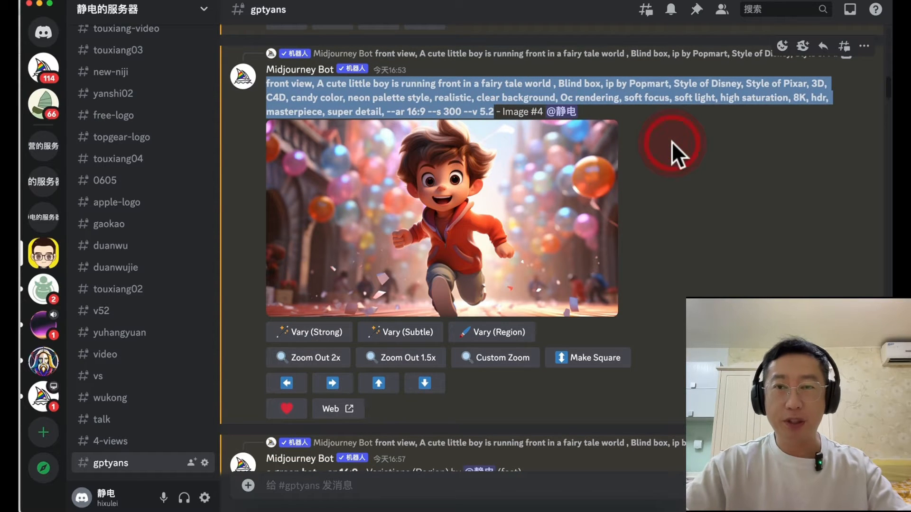
click(610, 138)
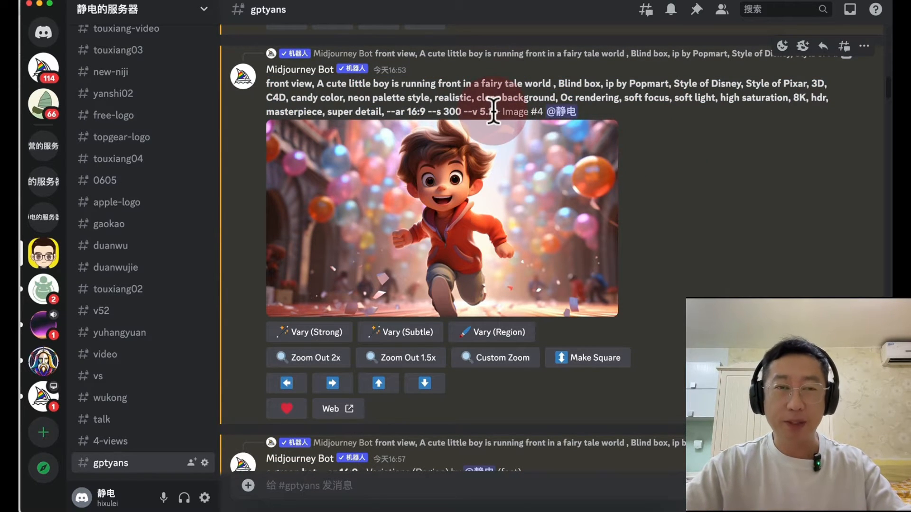
drag(494, 114, 259, 86)
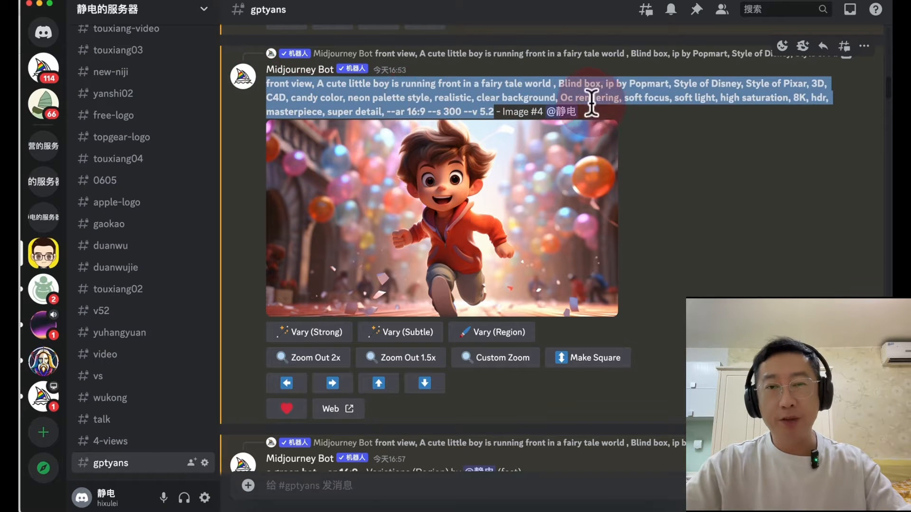
click(655, 218)
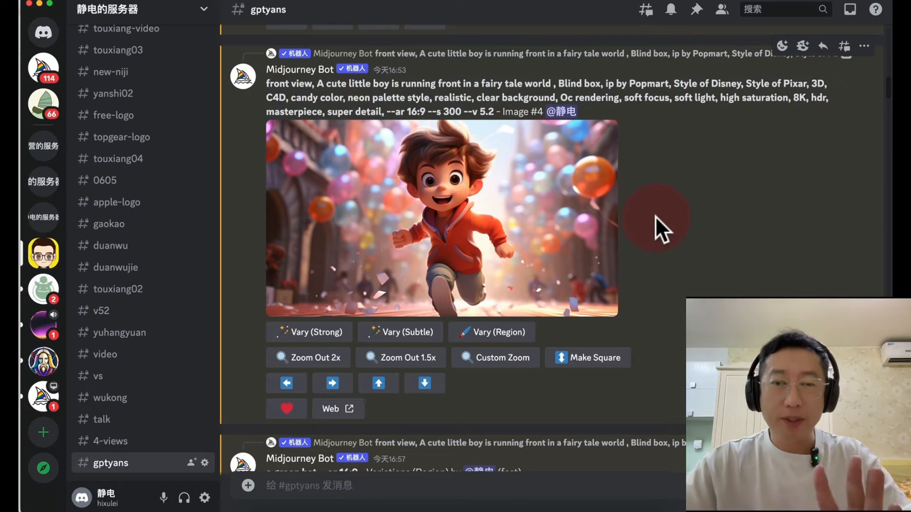
Review the original four-image grid of the running boy and point out the U4 upscale
scroll(655, 216, up, 5)
scroll(655, 215, up, 3)
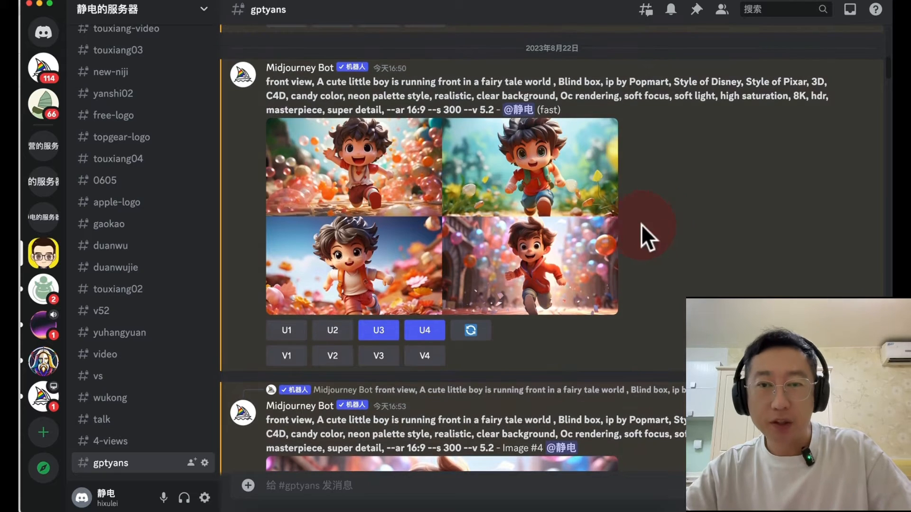
click(652, 243)
scroll(653, 243, down, 1)
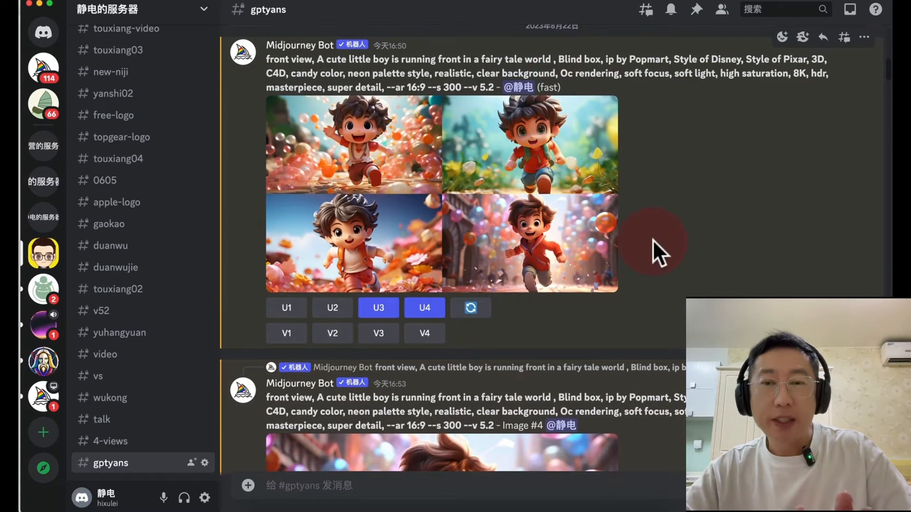
click(426, 307)
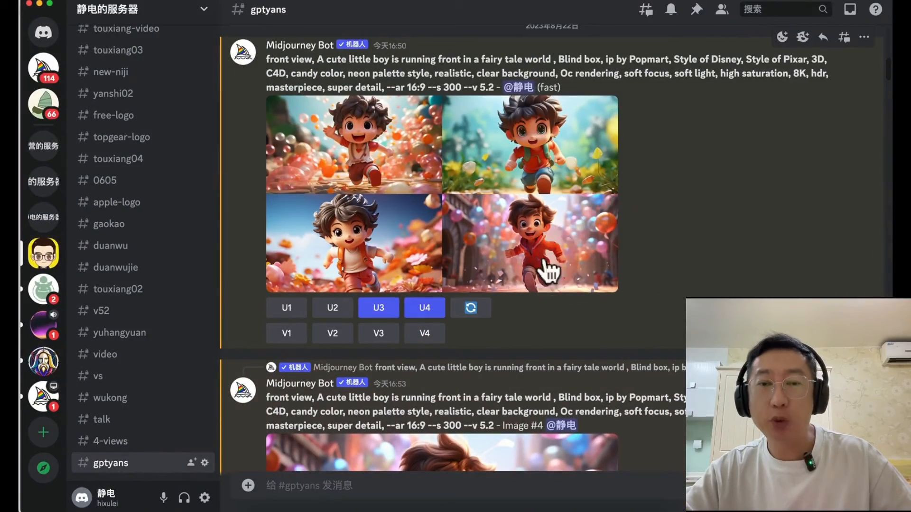
Open the Vary (Region) editor for the upscaled Image #4, review its prompt and activate the lasso selection tool
scroll(505, 272, down, 5)
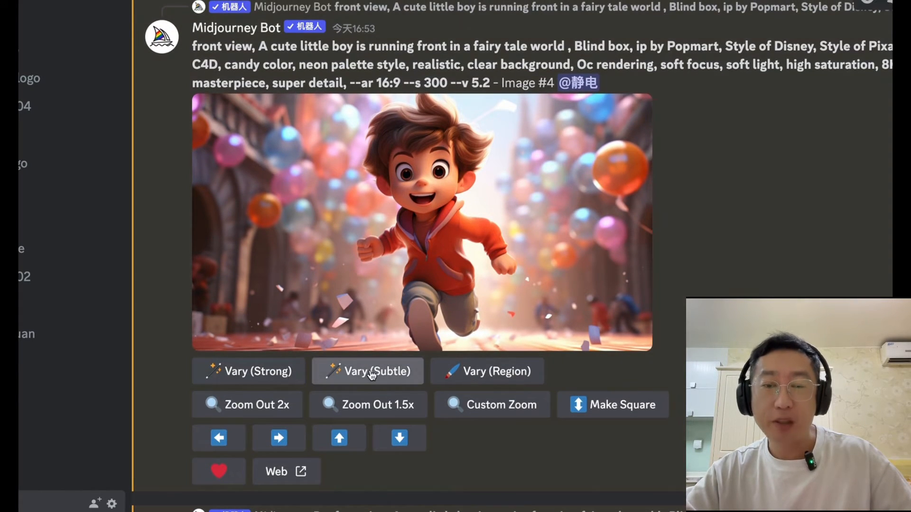
click(497, 375)
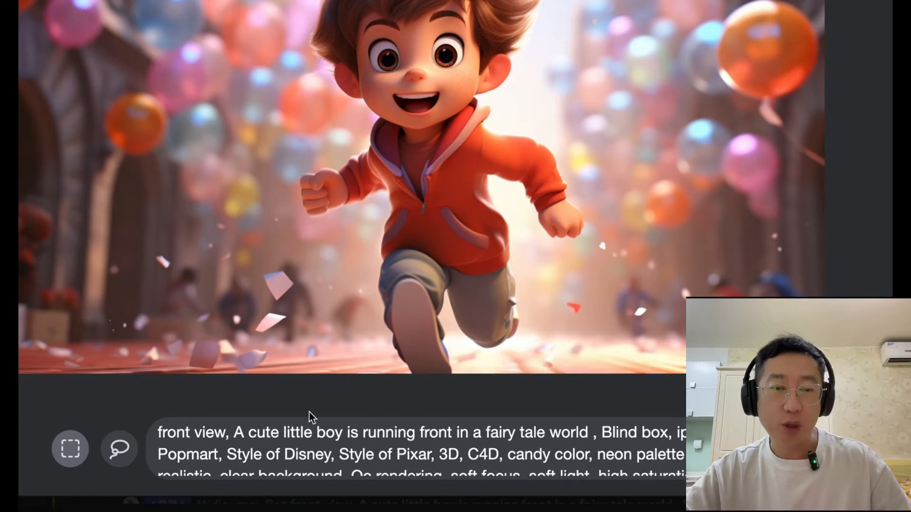
scroll(309, 417, down, 2)
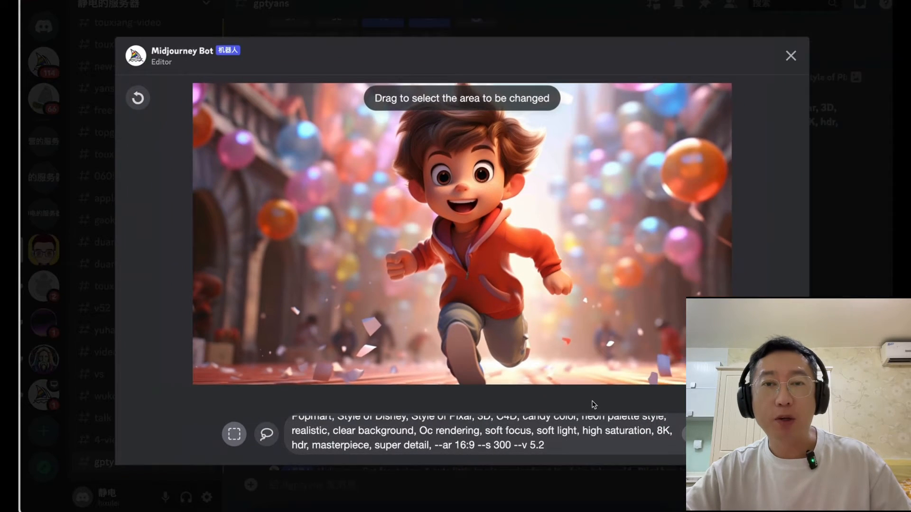
click(613, 399)
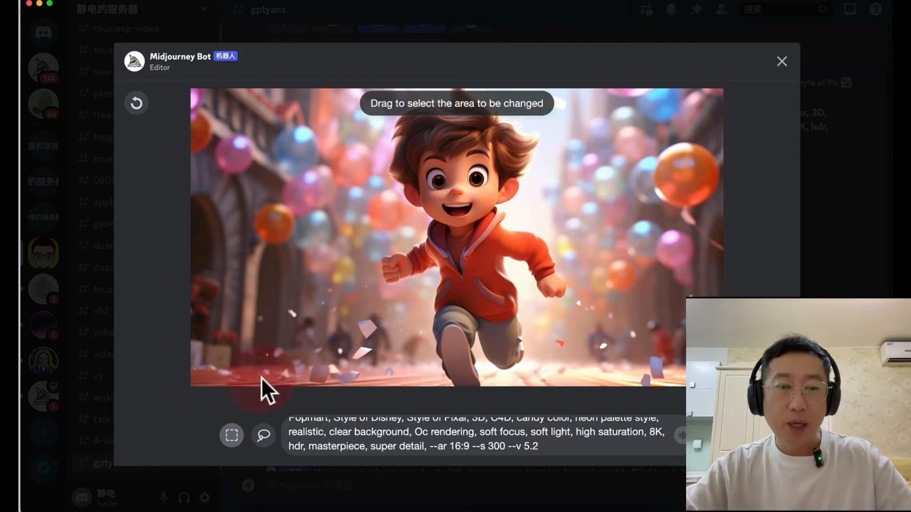
click(237, 435)
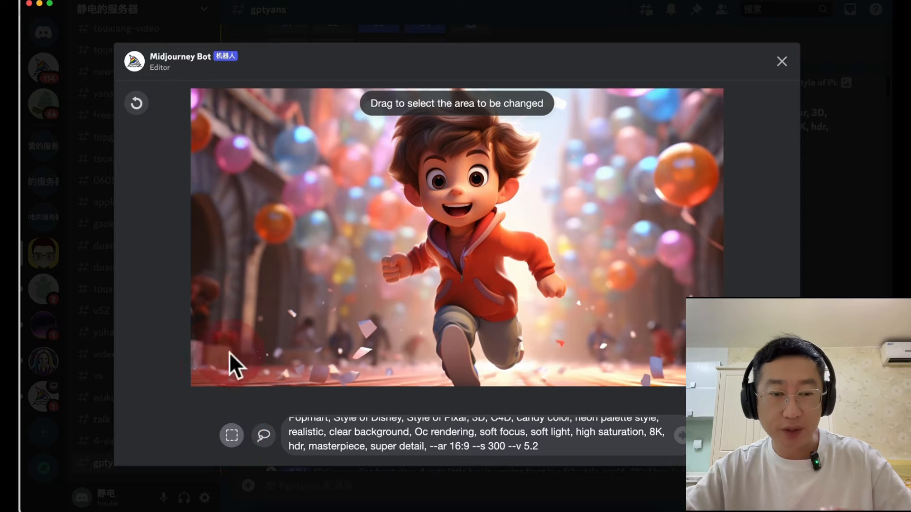
click(264, 437)
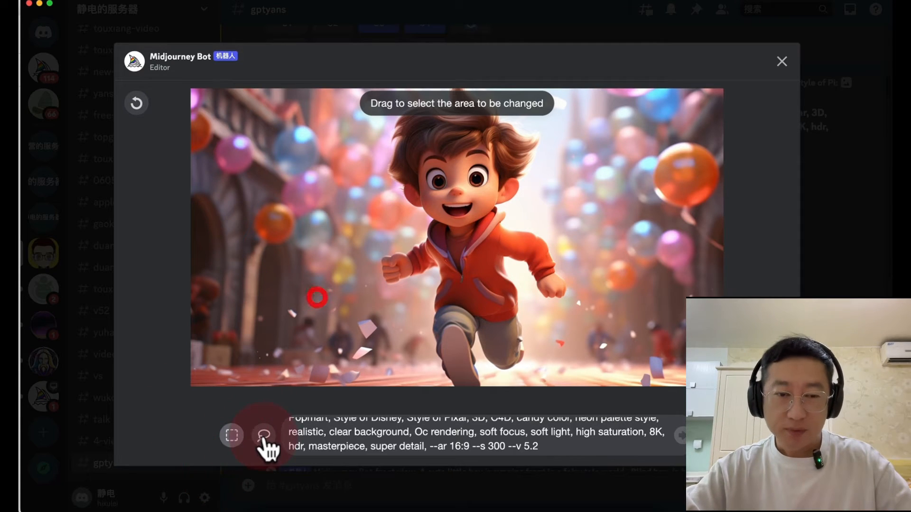
Mark a rectangular area over the top of the boy's hair as the region to change
click(230, 437)
click(230, 439)
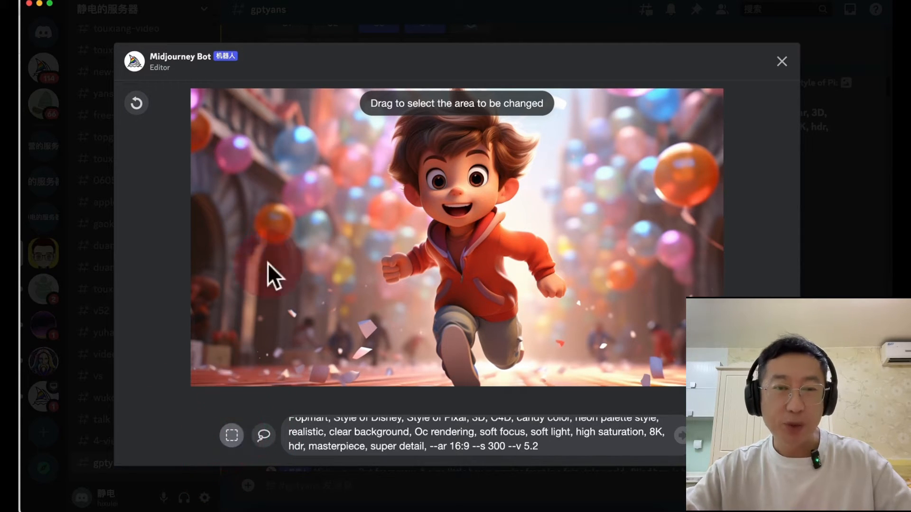
click(393, 88)
drag(381, 86, 534, 146)
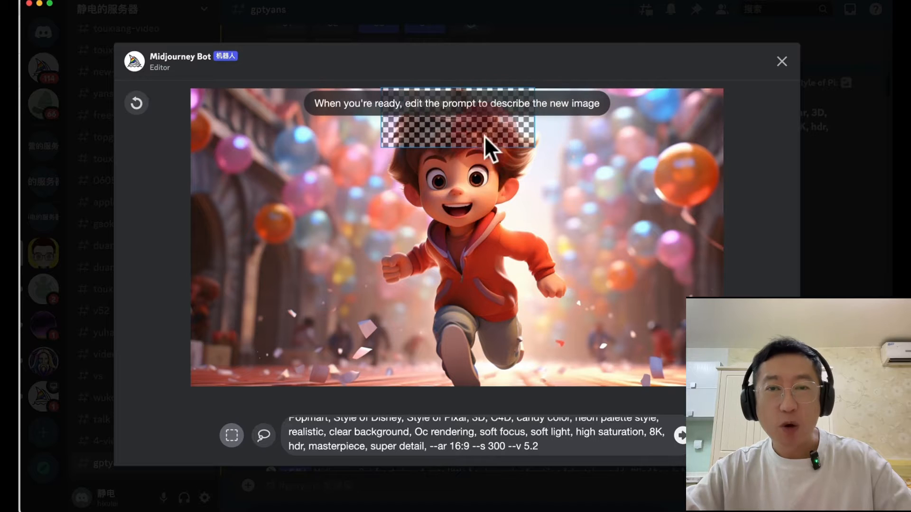
Replace the whole prompt with "a green hat" and submit the region variation
click(546, 450)
triple_click(521, 443)
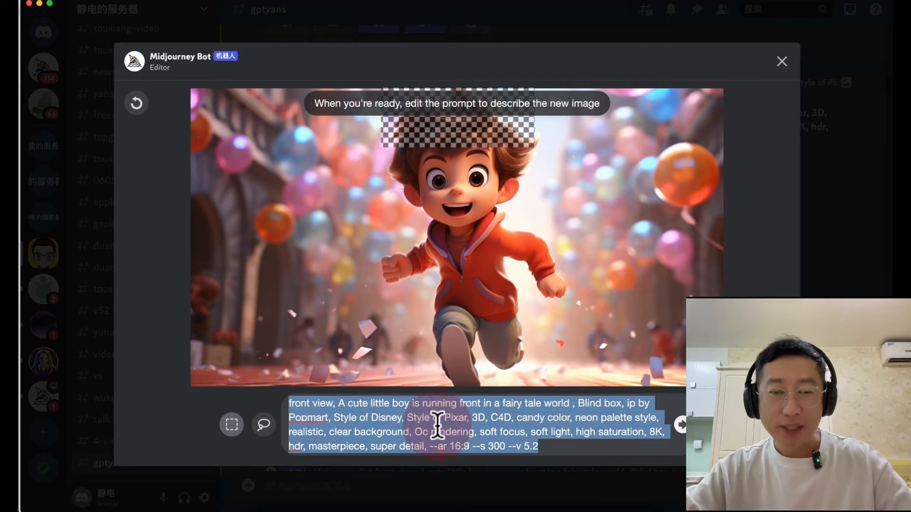
key(BackSpace)
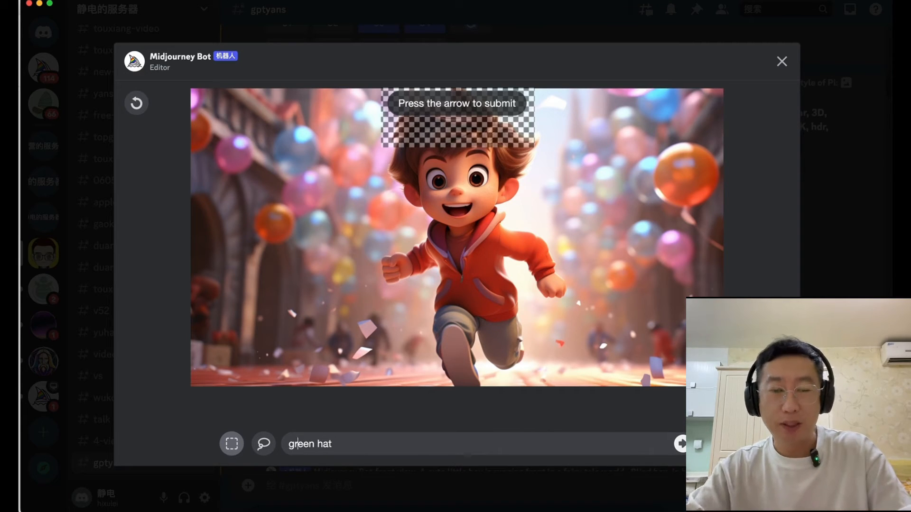
text(a)
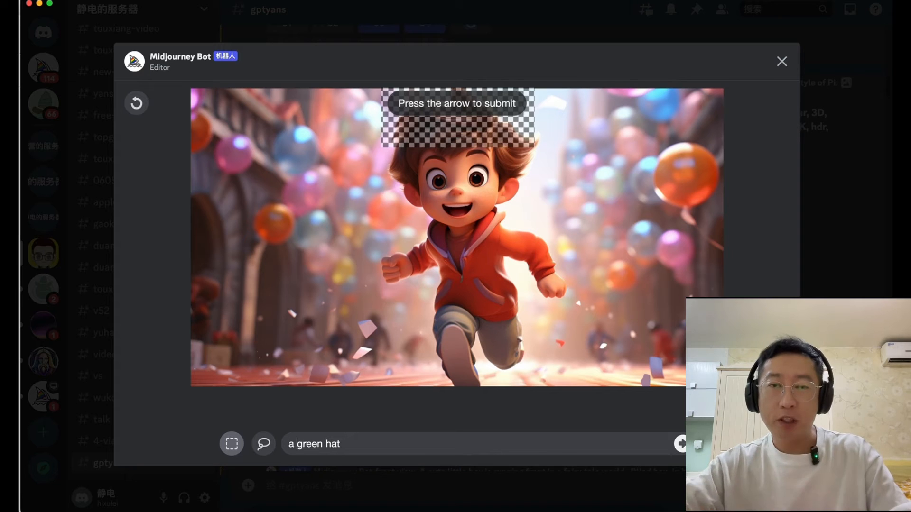
click(682, 449)
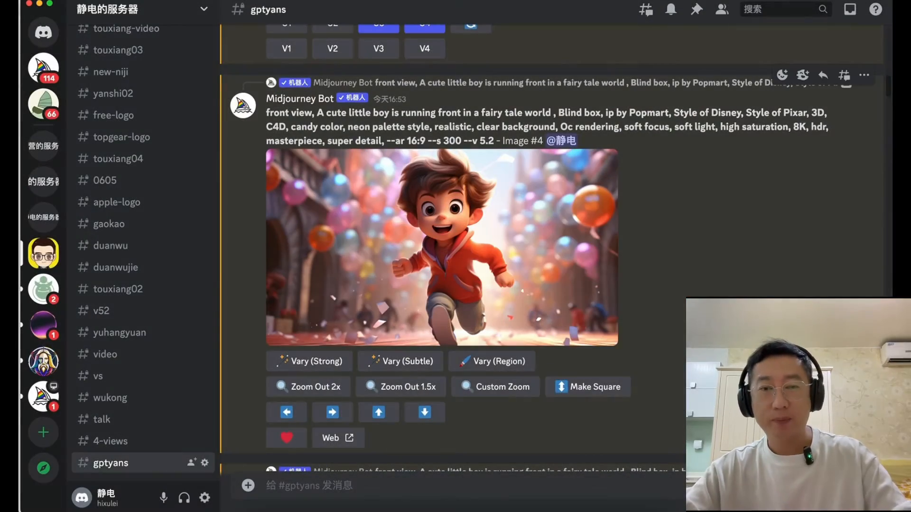
Find the new "a green hat" variation grid in the channel and examine it enlarged
scroll(650, 292, down, 15)
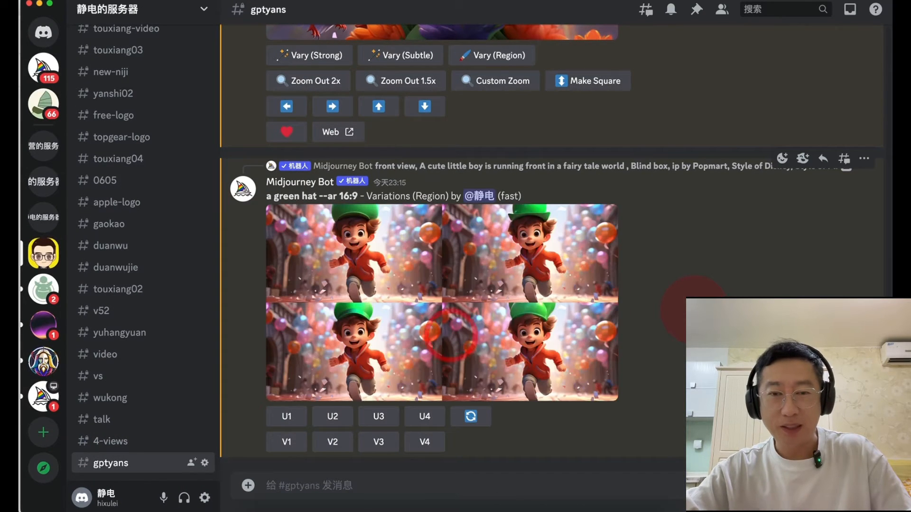
click(457, 350)
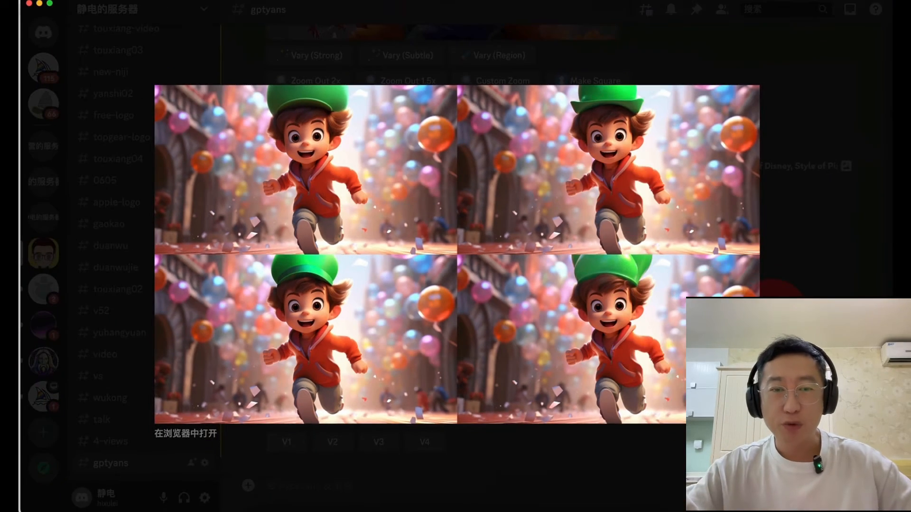
key(Escape)
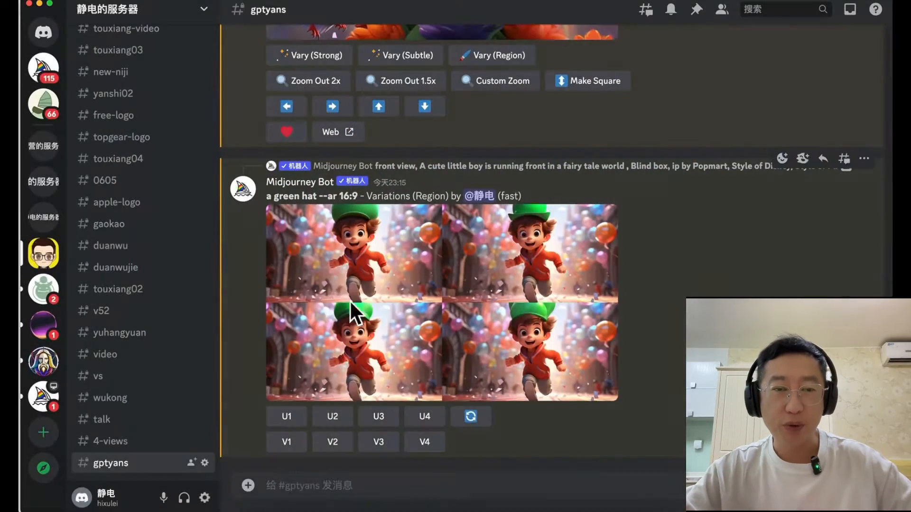
Upscale the third green-hat variation and open its Vary (Region) editor with the rectangular selection tool
click(380, 419)
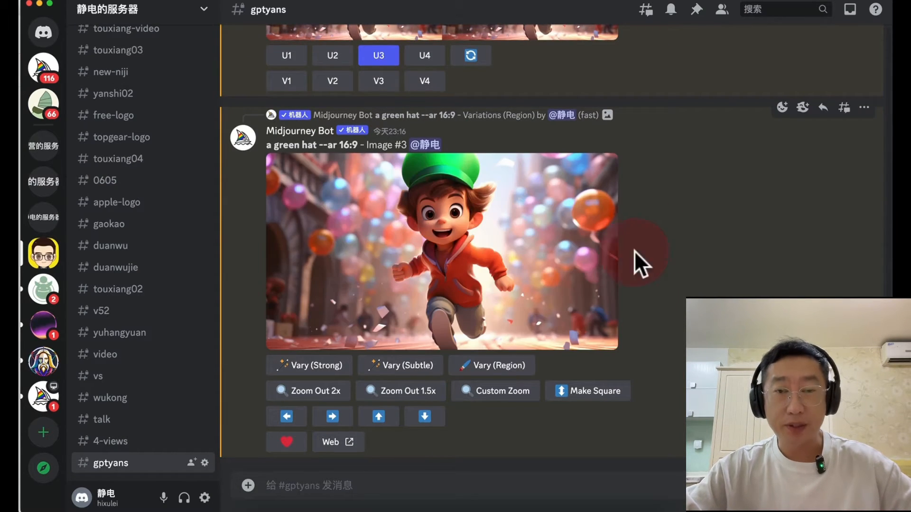
click(497, 371)
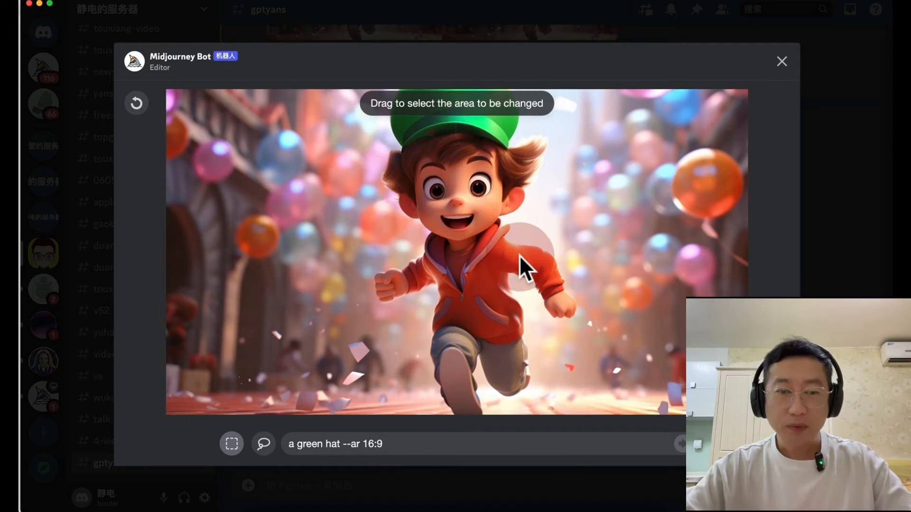
click(232, 444)
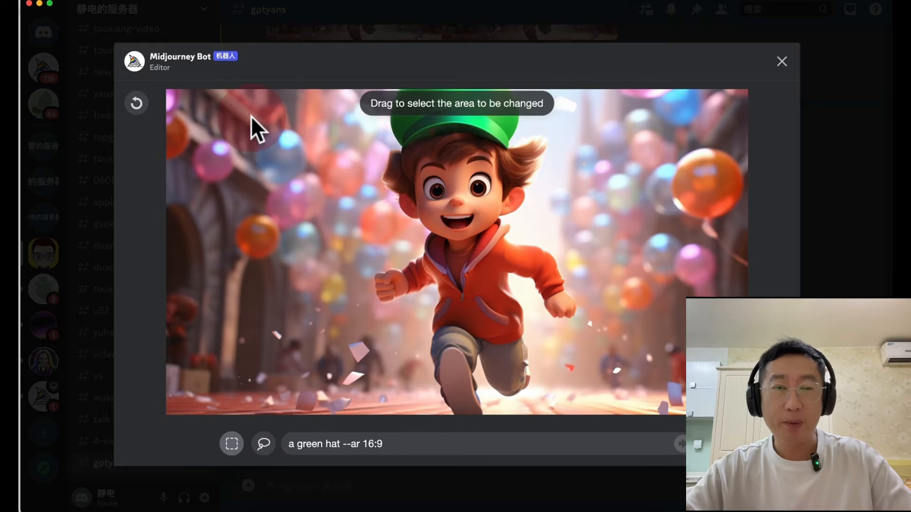
Mark rectangular areas over the balloons on both sides of the boy and undo both selections
drag(252, 118, 322, 204)
drag(600, 164, 695, 259)
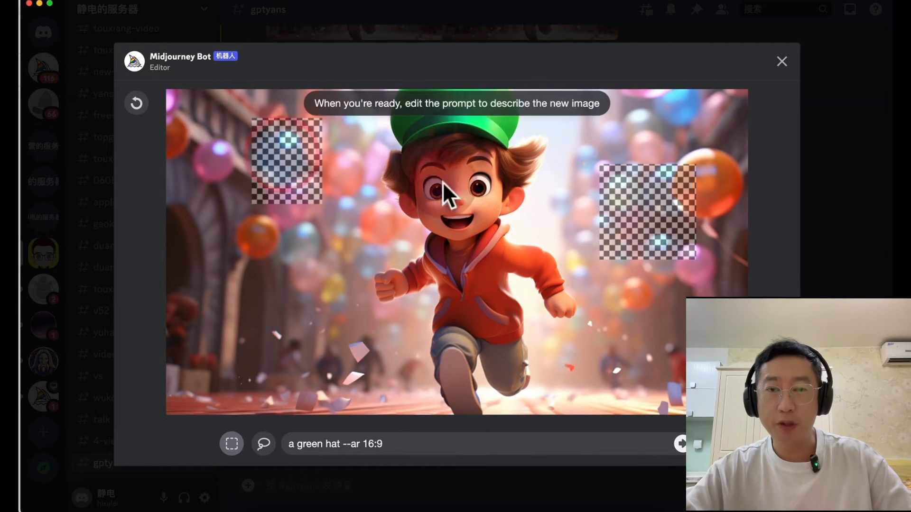
click(136, 107)
click(137, 109)
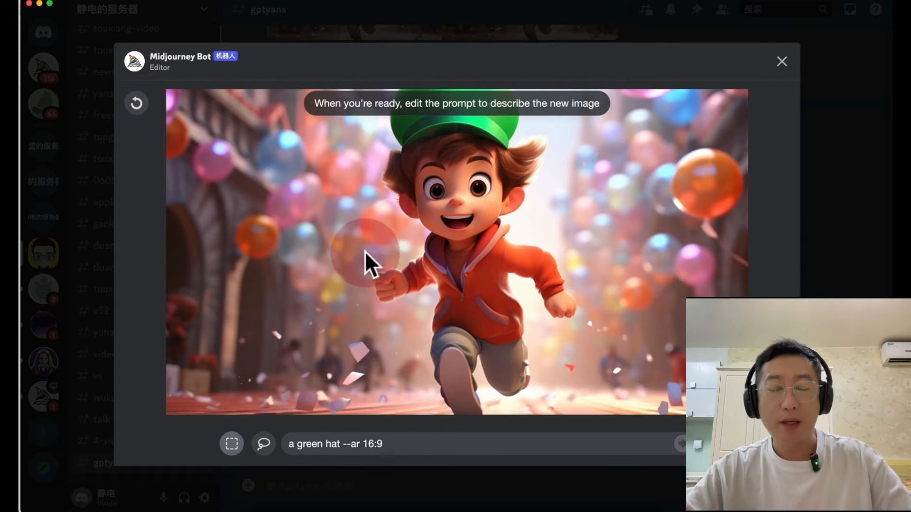
Mark a rectangle over the boy's raised fist beside his hoodie and submit the region variation with the prompt "flowers"
click(395, 453)
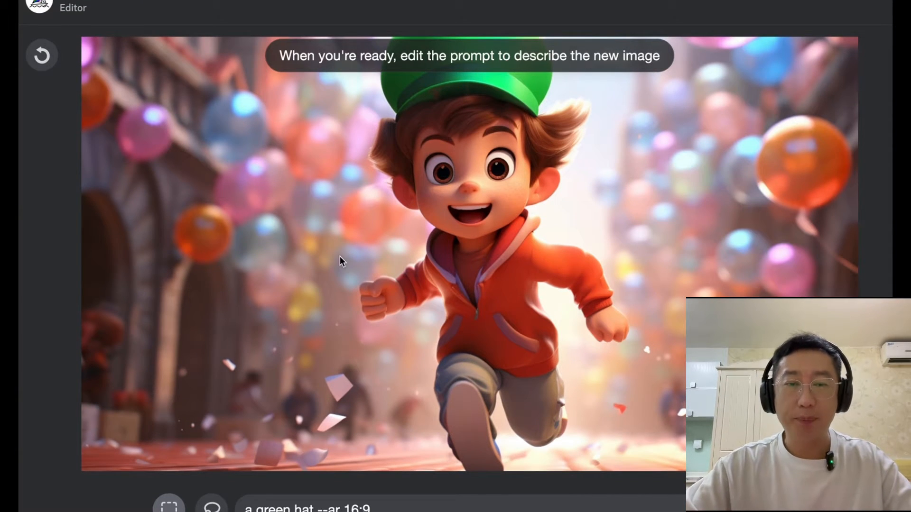
drag(339, 214, 405, 323)
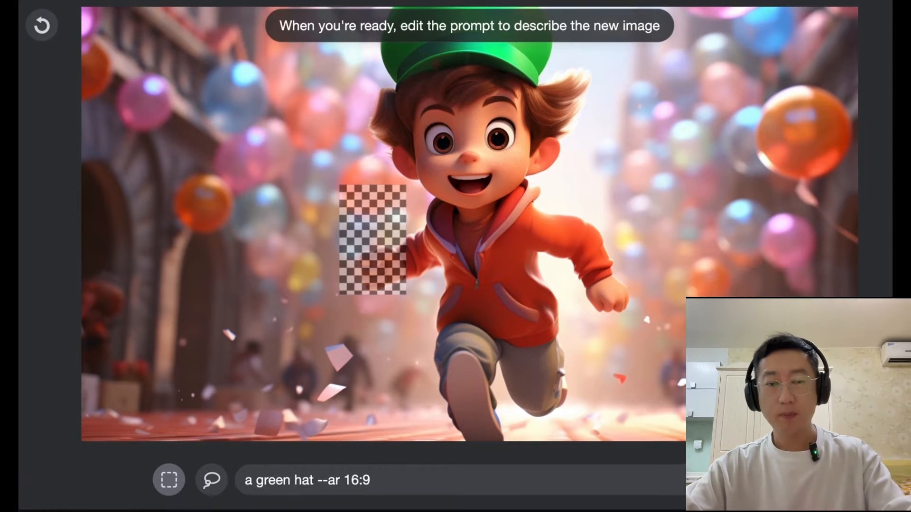
drag(395, 477, 245, 477)
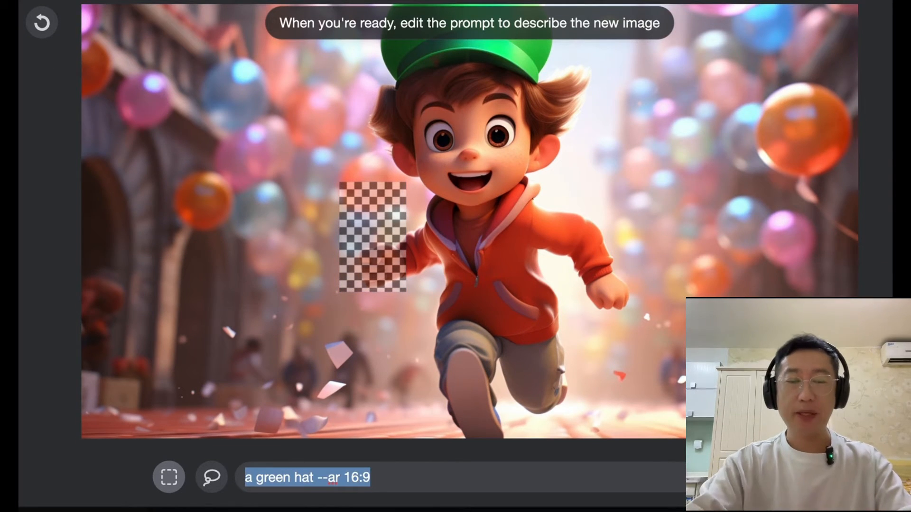
text(flowe)
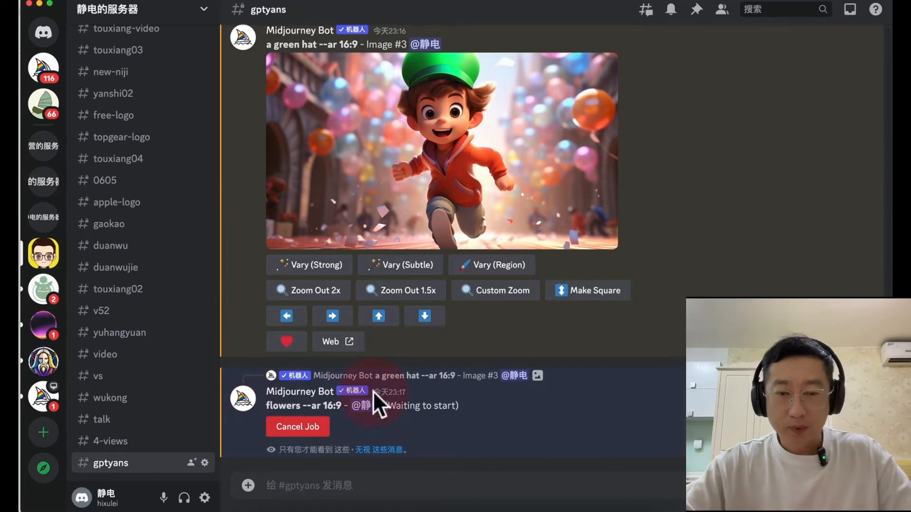
Examine the "flowers" variation grid enlarged and compare it with the upscaled green-hat image above it
click(525, 176)
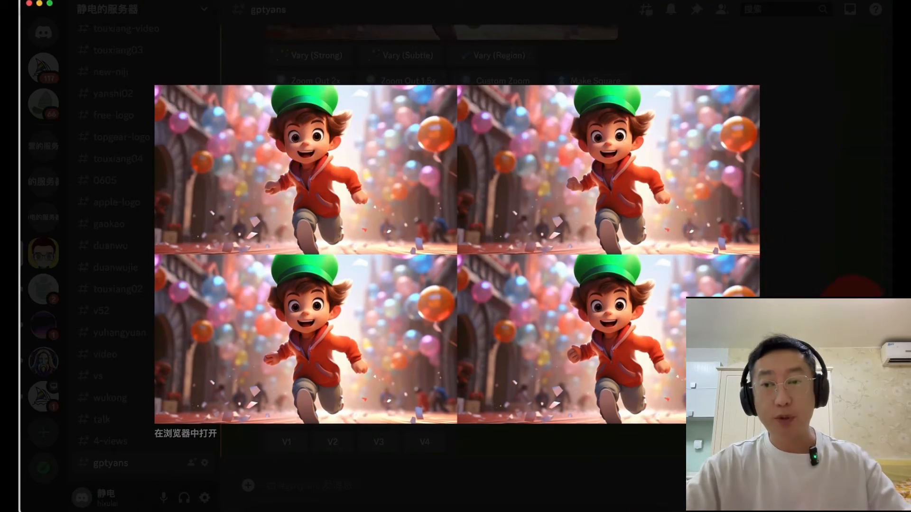
click(810, 295)
scroll(534, 258, up, 5)
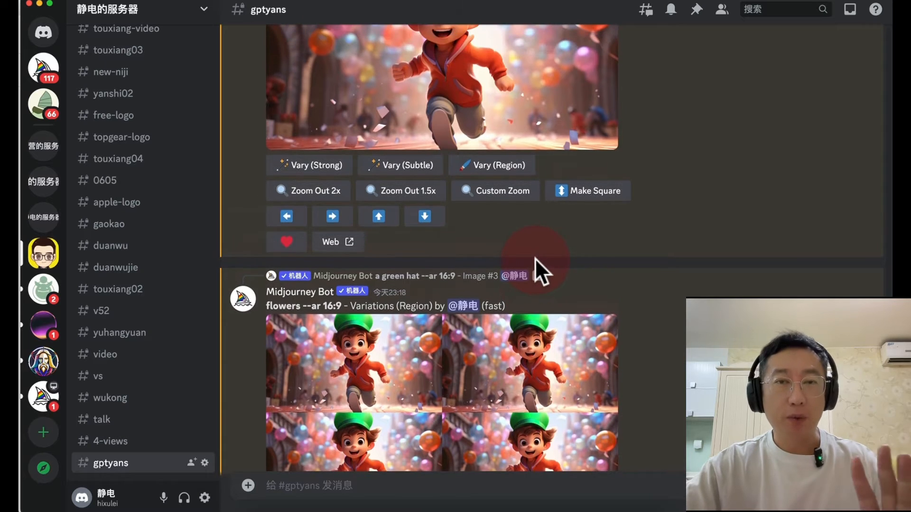
scroll(534, 258, up, 2)
scroll(537, 258, up, 2)
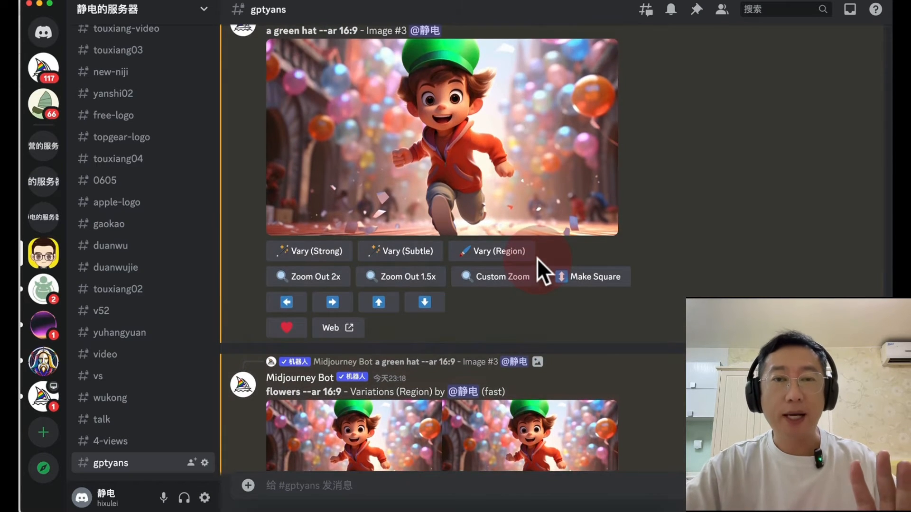
scroll(537, 258, down, 5)
scroll(681, 251, up, 2)
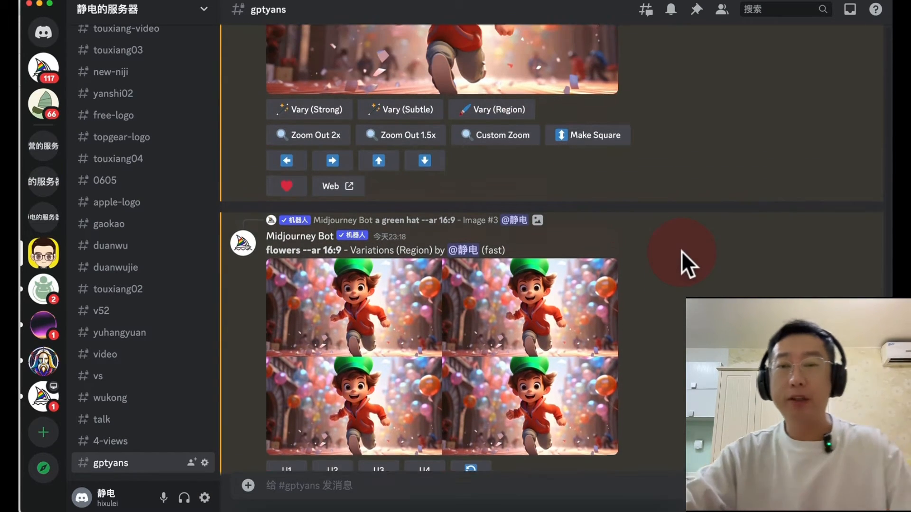
scroll(681, 252, up, 2)
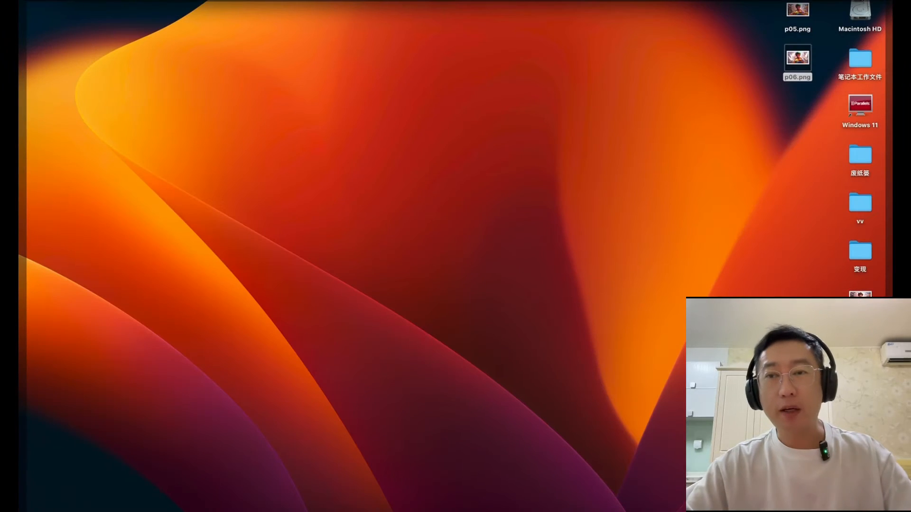
Switch to the desktop, preview the finished example images from p06.png back to p04.png and close the preview
click(797, 62)
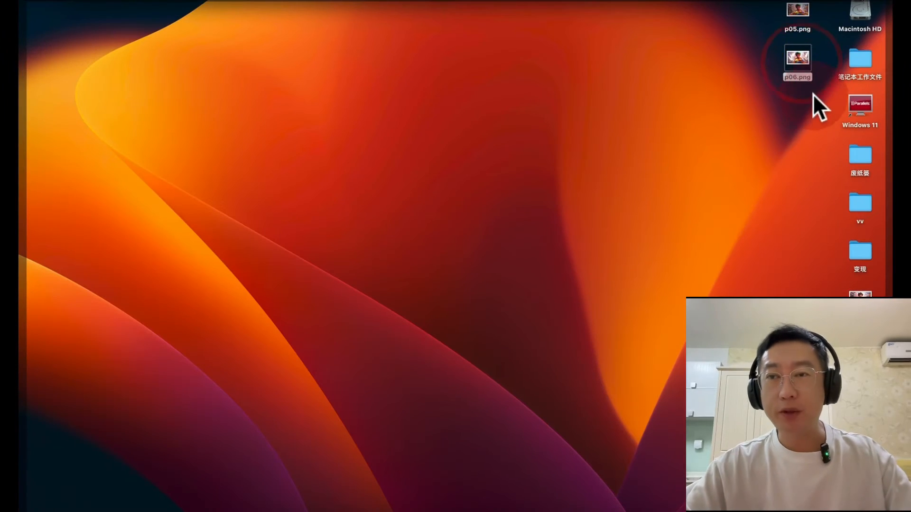
click(799, 72)
key(space)
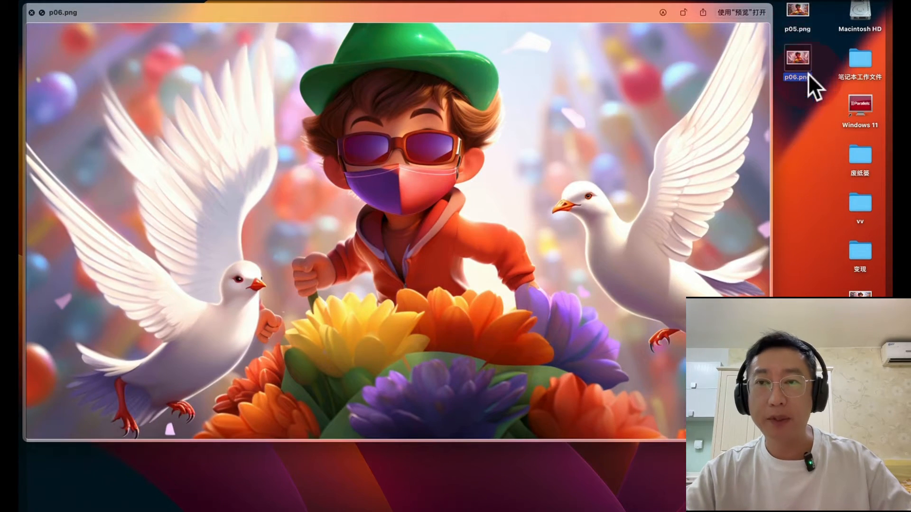
key(Up)
key(Left)
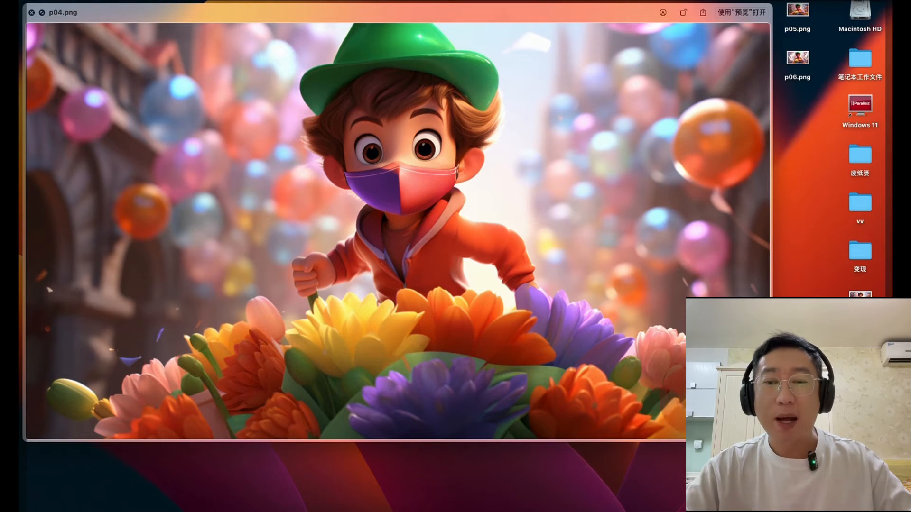
click(30, 10)
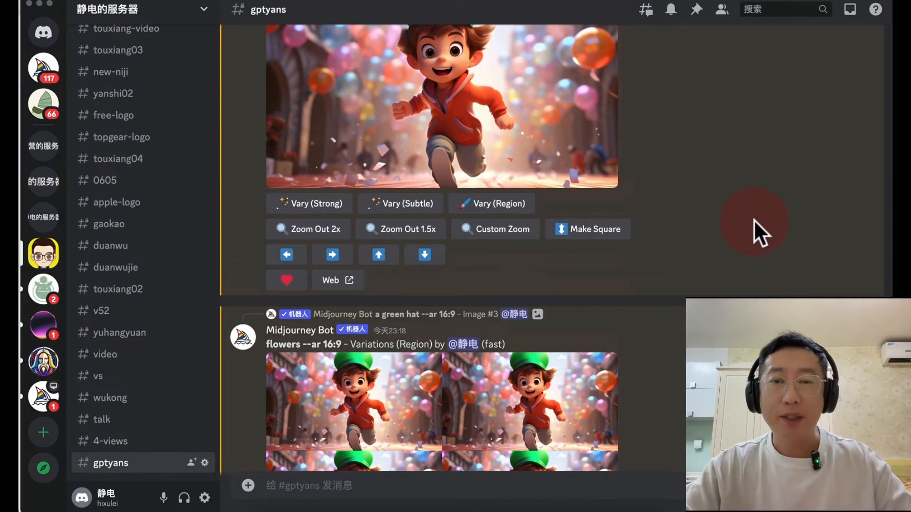
Switch to Discord, open the 常规 channel and find the upscaled "little cute monk --v 5.2" Image #3
scroll(707, 193, up, 5)
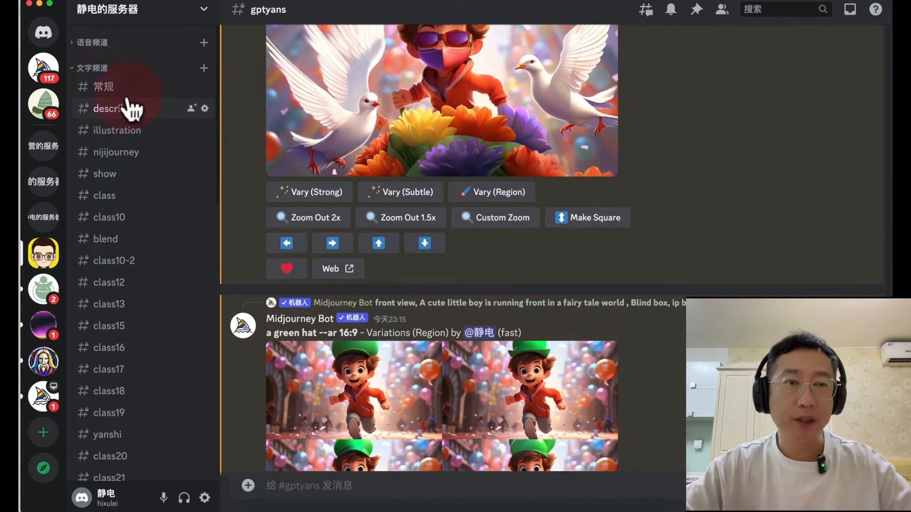
click(122, 90)
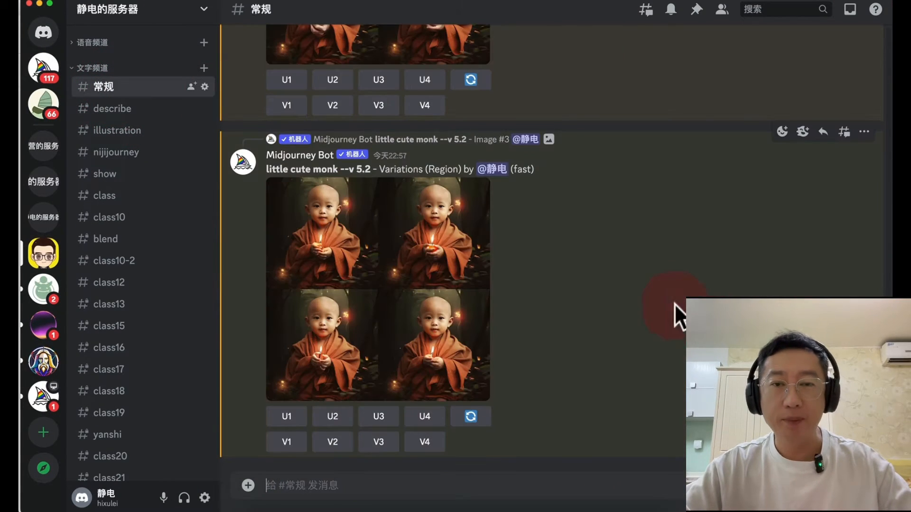
scroll(562, 288, up, 10)
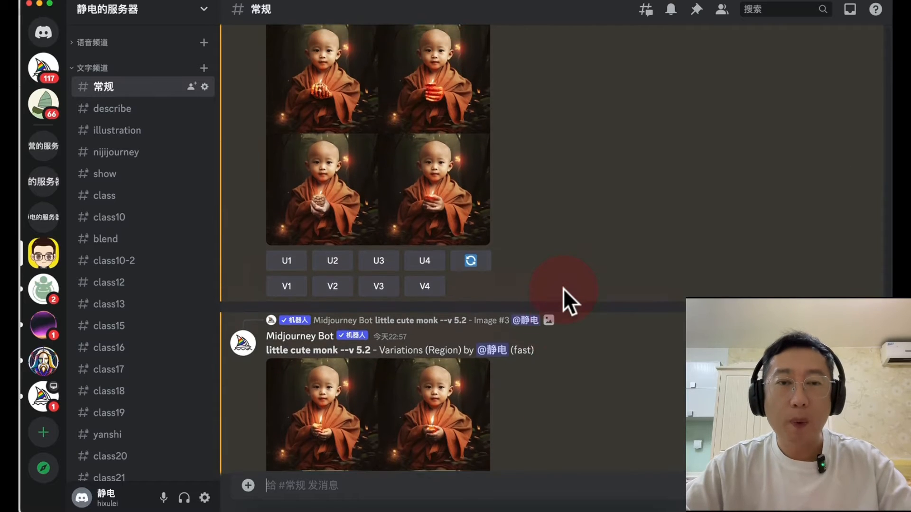
scroll(563, 289, up, 5)
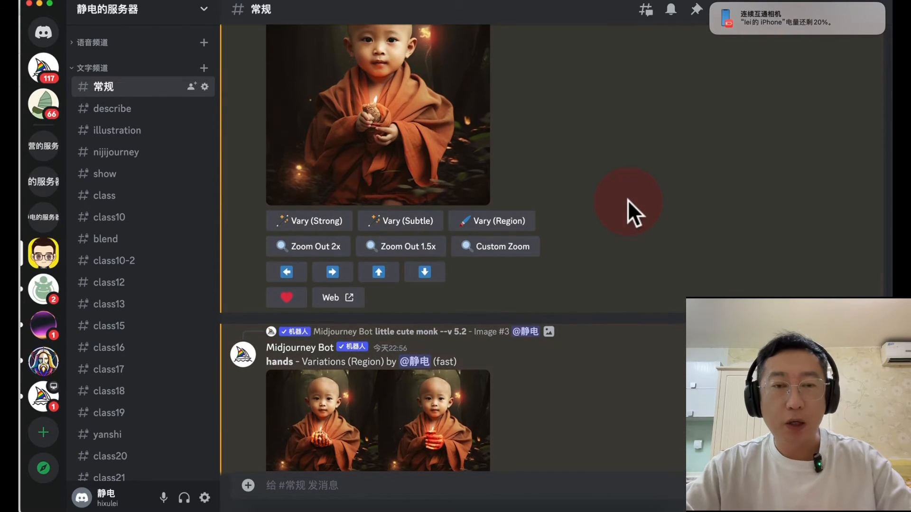
scroll(589, 207, down, 1)
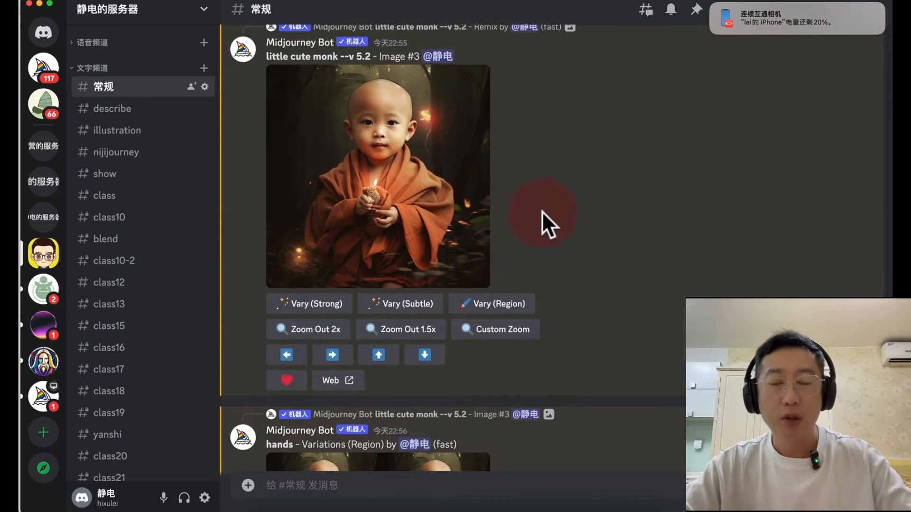
Enlarge the monk image to examine the hands holding the candle, dismissing the phone battery notification
click(380, 223)
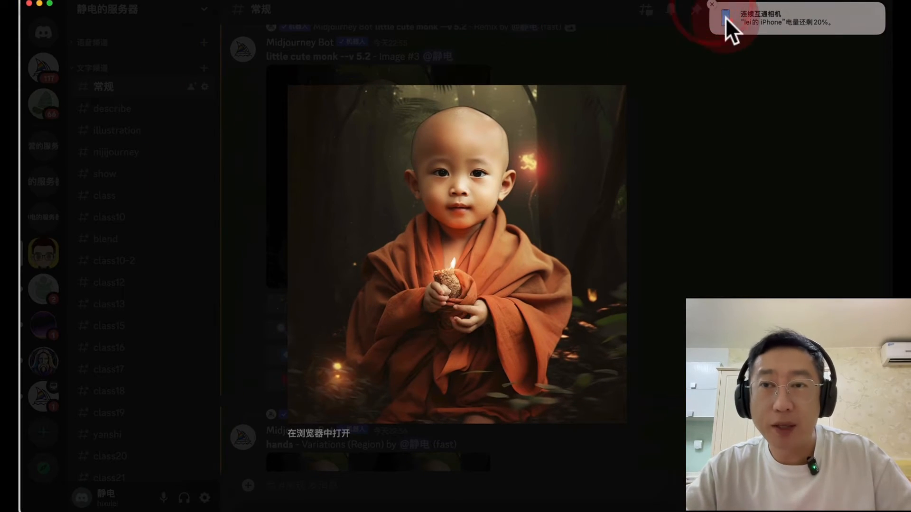
click(711, 3)
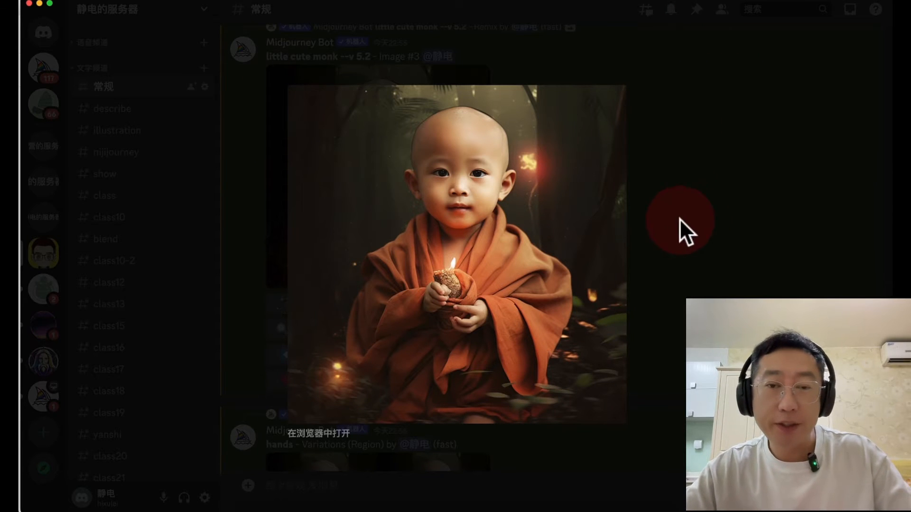
click(680, 307)
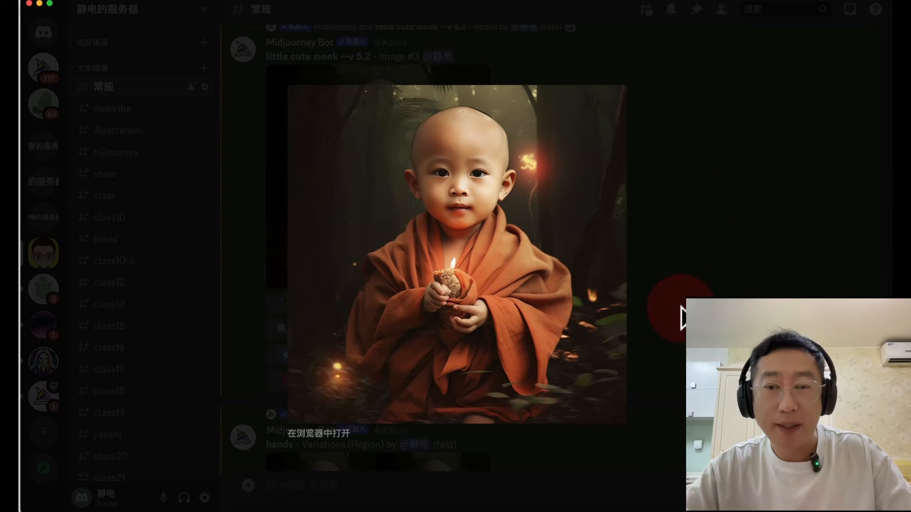
Open the upscaled monk Image #3 in the Vary (Region) editor and undo the rectangular selection over the hands
scroll(398, 151, up, 2)
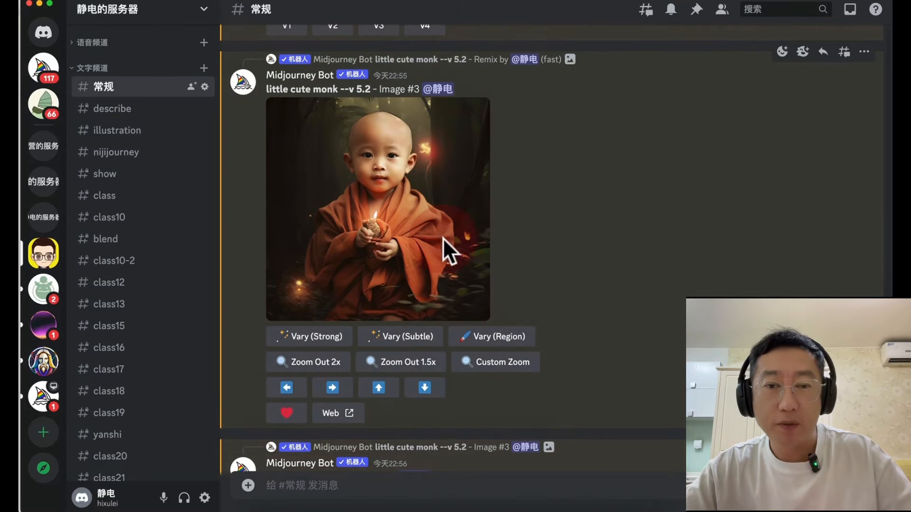
click(501, 338)
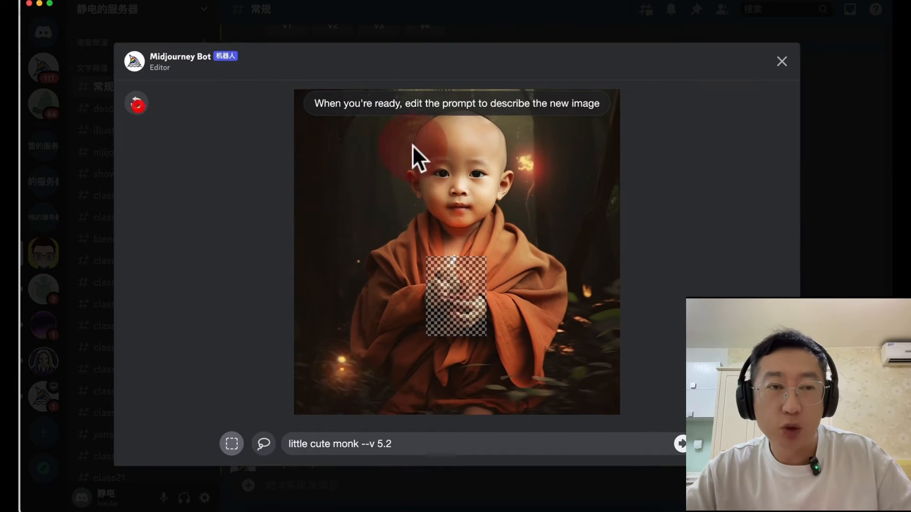
click(137, 103)
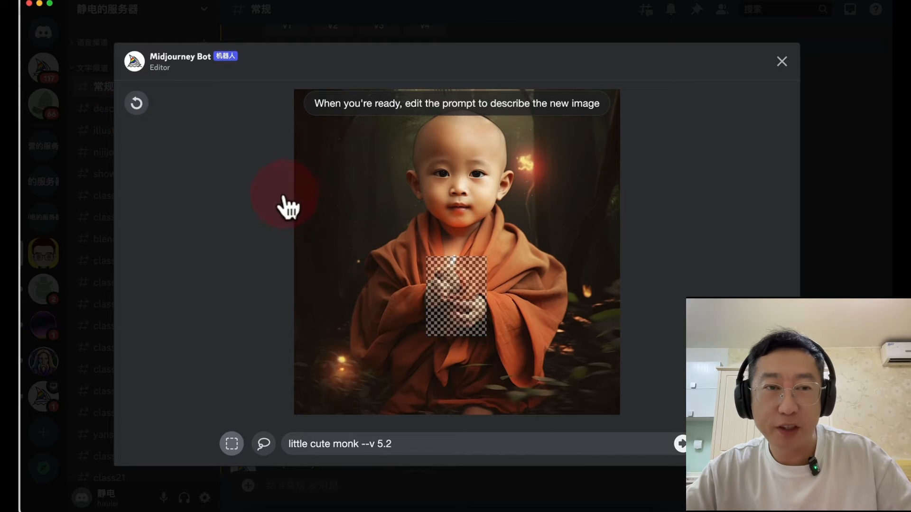
click(137, 104)
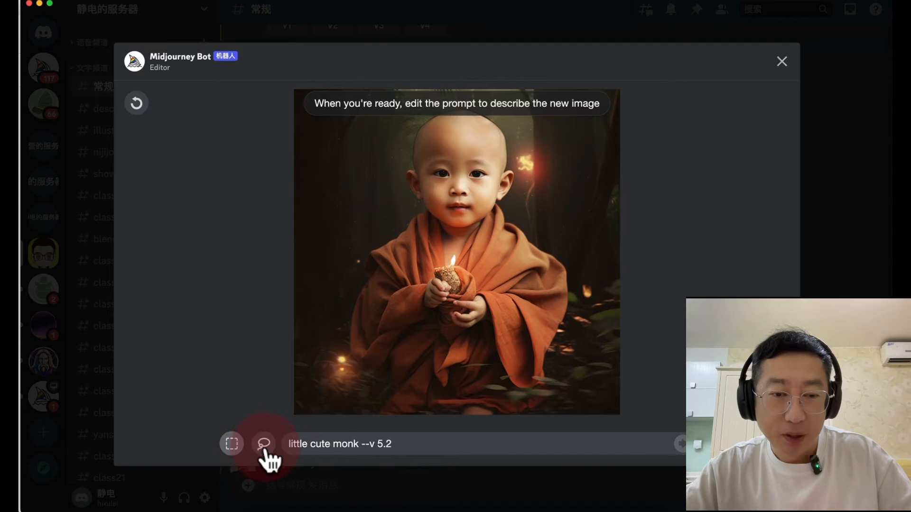
Try outlining the monk's hands and candle with freehand lasso selections
click(264, 446)
mouse_move(446, 267)
mouse_down()
mouse_move(454, 255)
mouse_move(476, 264)
mouse_move(479, 300)
mouse_move(460, 333)
mouse_move(428, 331)
mouse_move(490, 320)
mouse_move(480, 265)
mouse_up()
drag(457, 301, 426, 328)
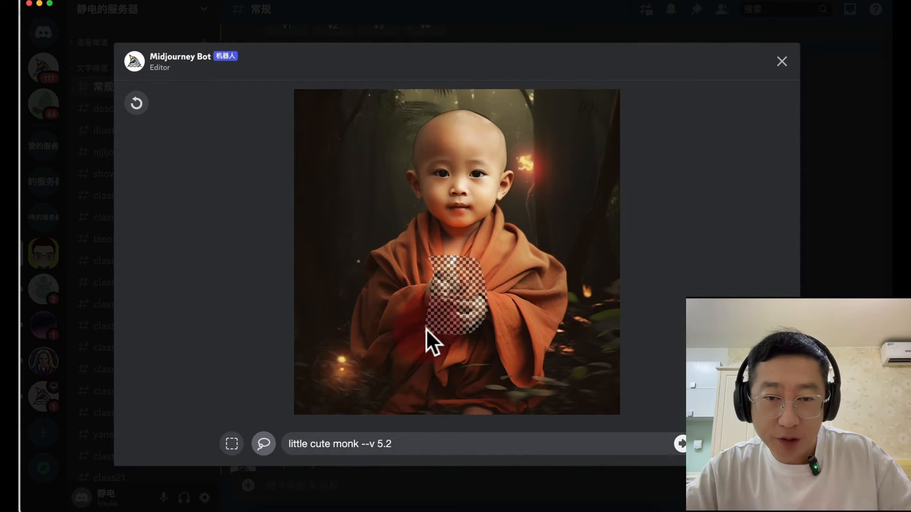
drag(426, 283, 429, 259)
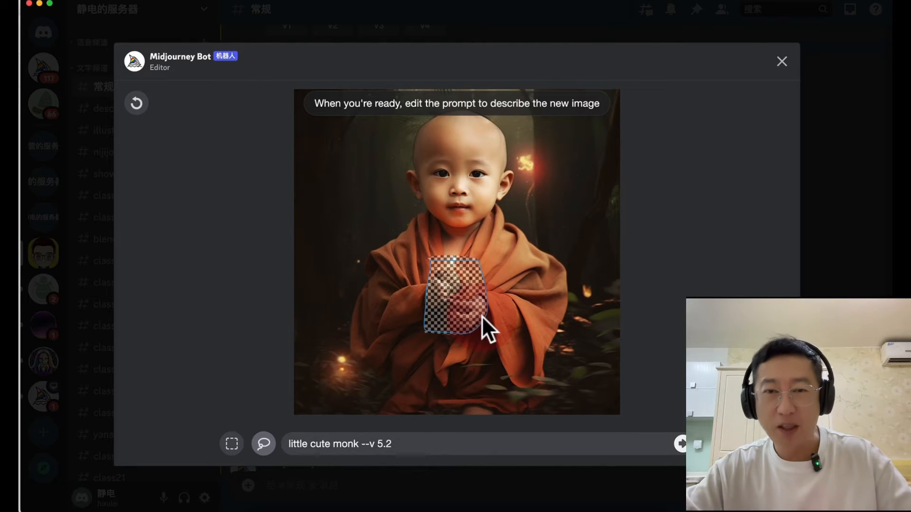
drag(399, 312, 392, 324)
click(440, 286)
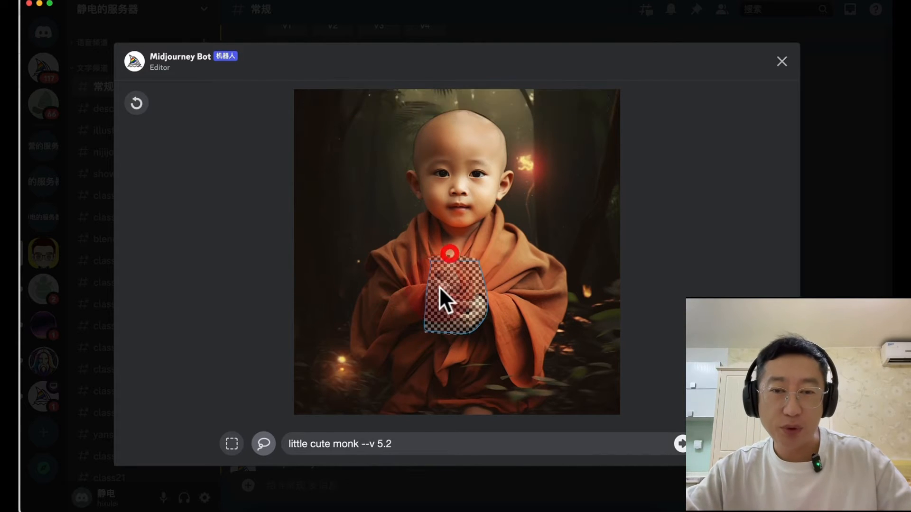
click(449, 252)
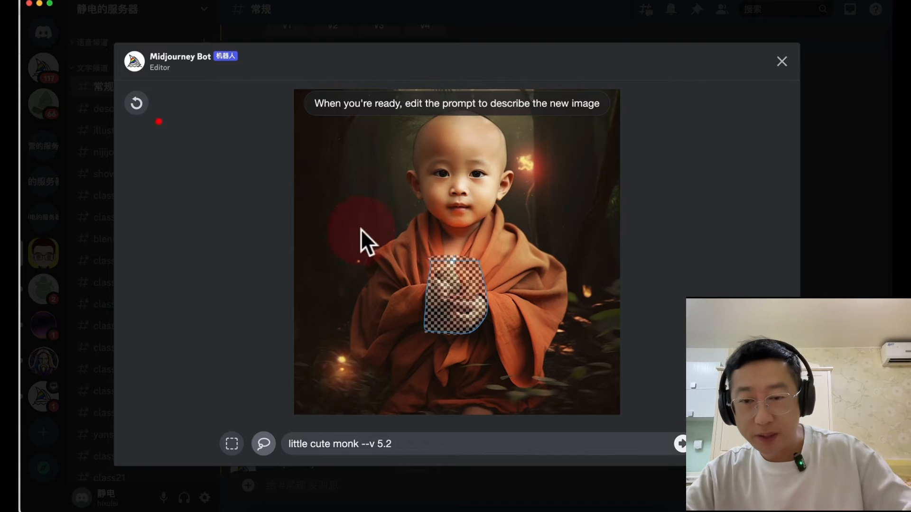
Undo the lasso selections over the hands until the monk image has no selected area
click(142, 104)
click(139, 103)
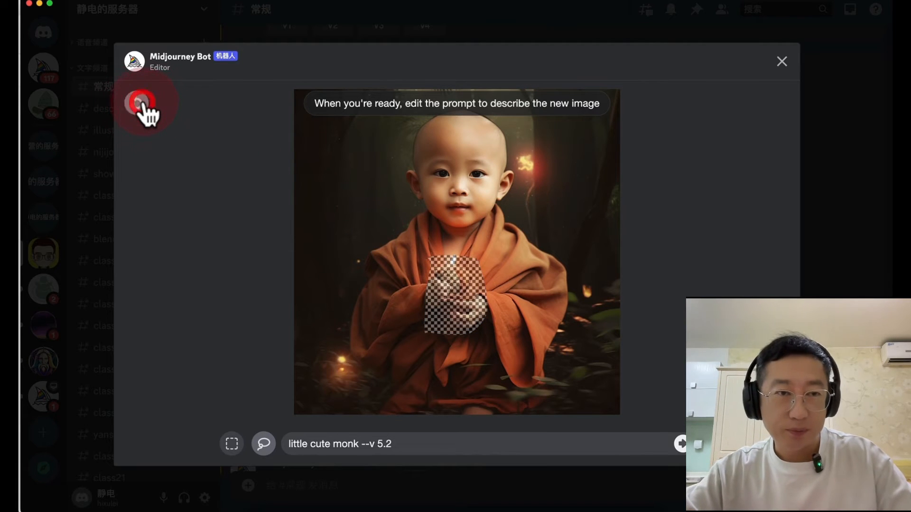
click(138, 105)
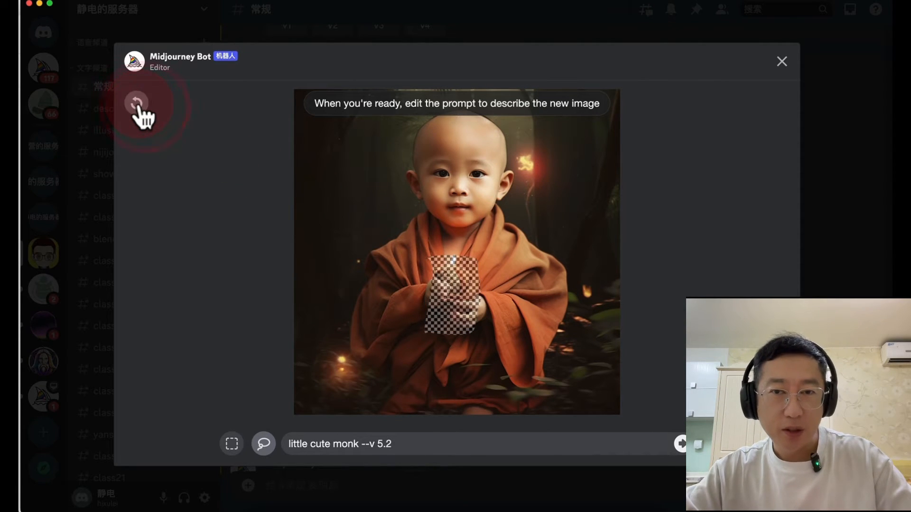
click(138, 104)
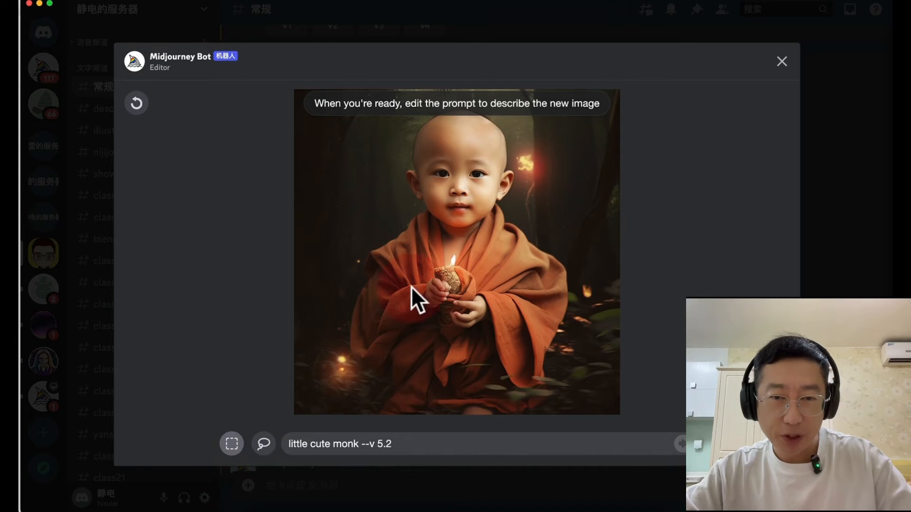
Select a rectangle around the monk's hands and candle, and submit the region variation with an empty prompt
mouse_move(424, 257)
mouse_down()
mouse_move(473, 335)
mouse_move(485, 338)
mouse_up()
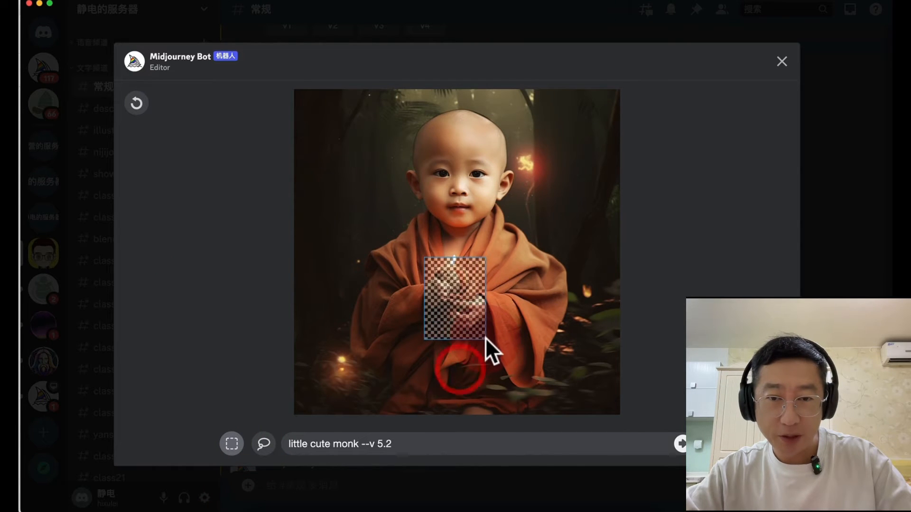
click(569, 454)
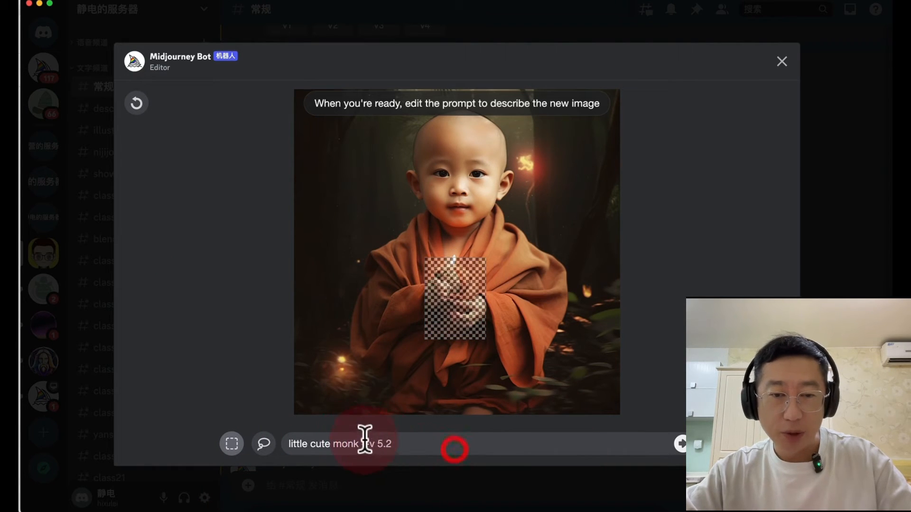
drag(403, 440, 193, 437)
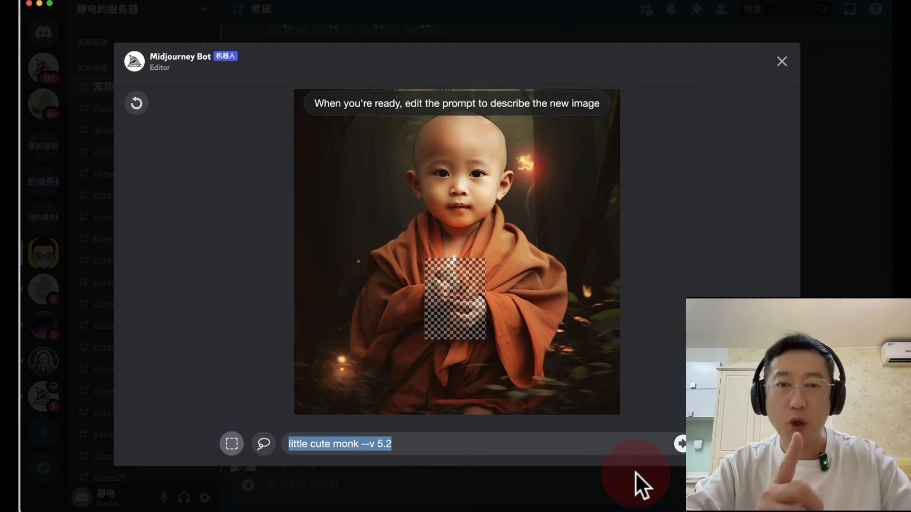
key(BackSpace)
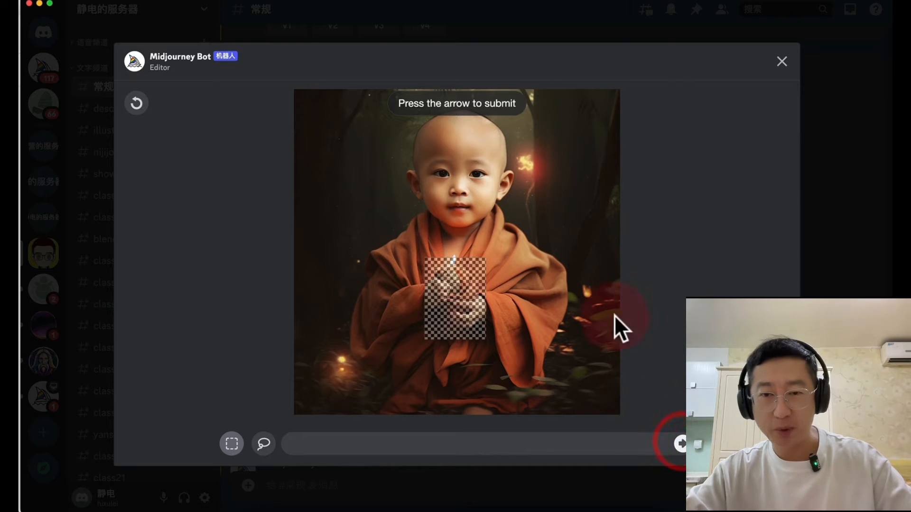
click(679, 445)
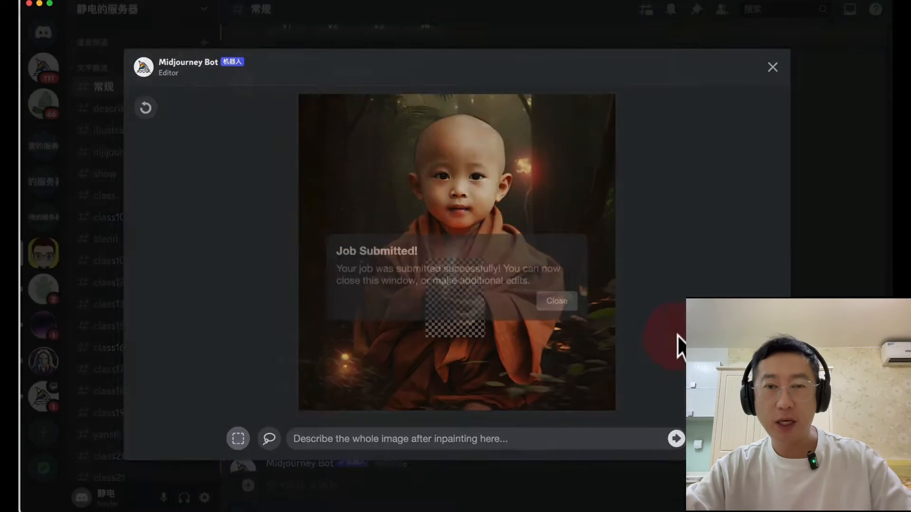
Examine the earlier and the newly generated monk variation grids enlarged, comparing how the hands hold the candle
scroll(559, 331, down, 10)
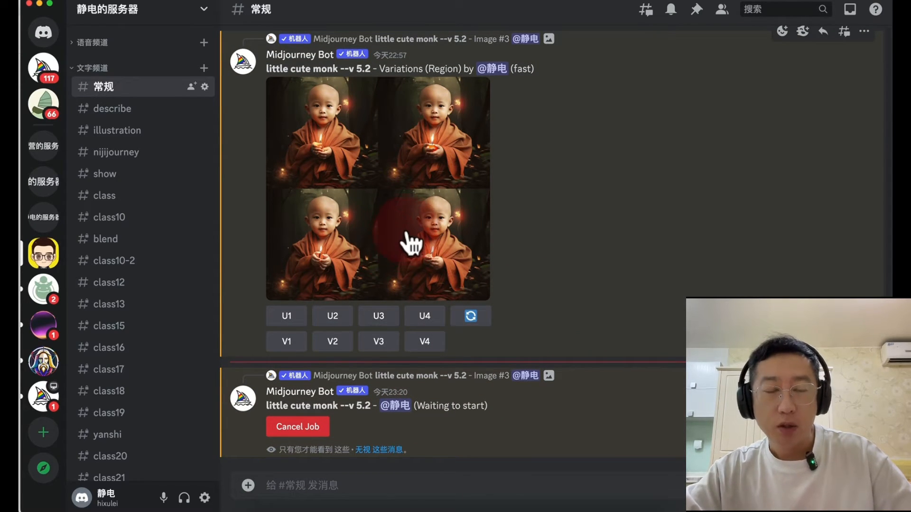
click(356, 239)
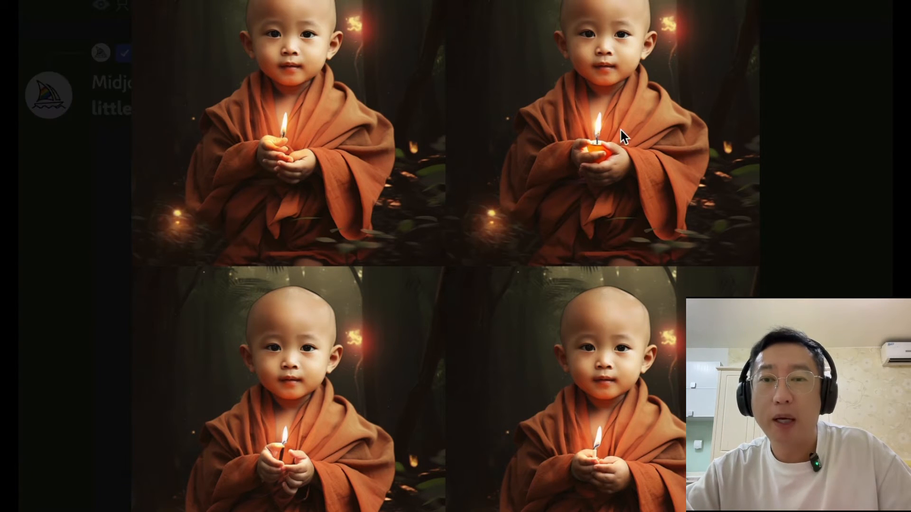
click(797, 220)
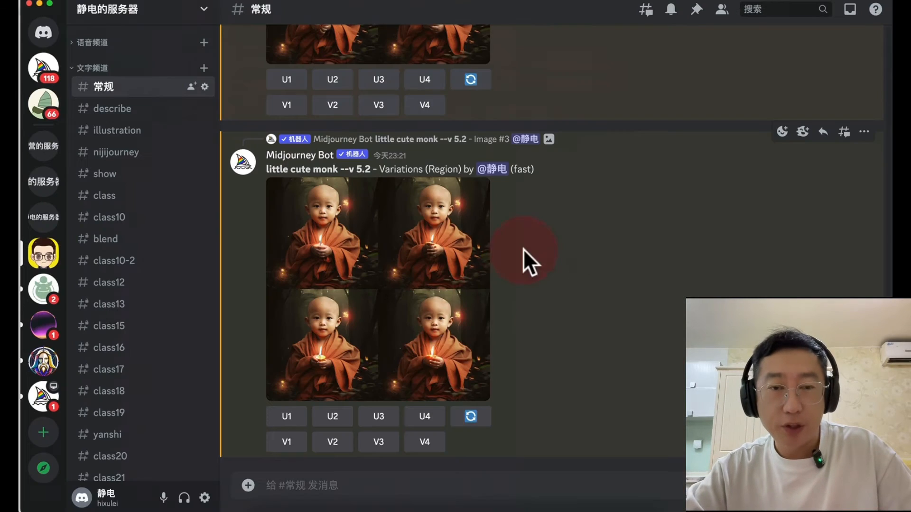
click(394, 264)
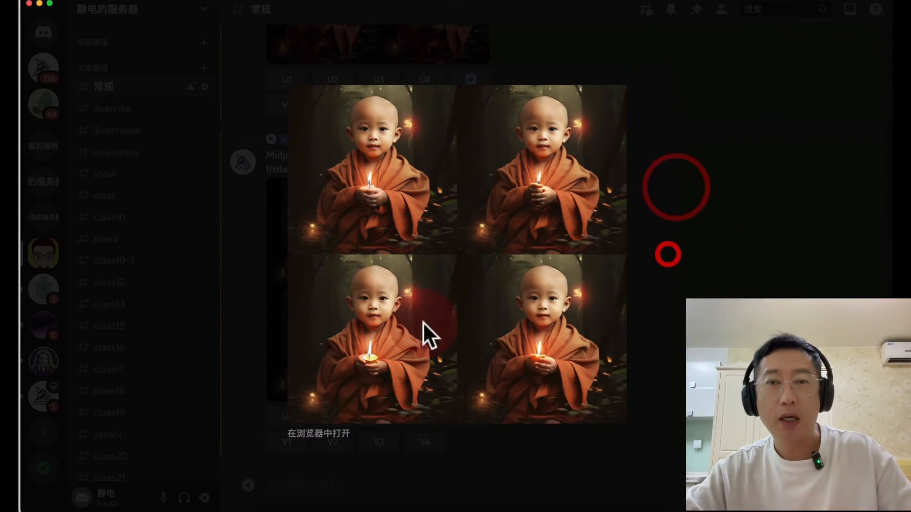
click(675, 186)
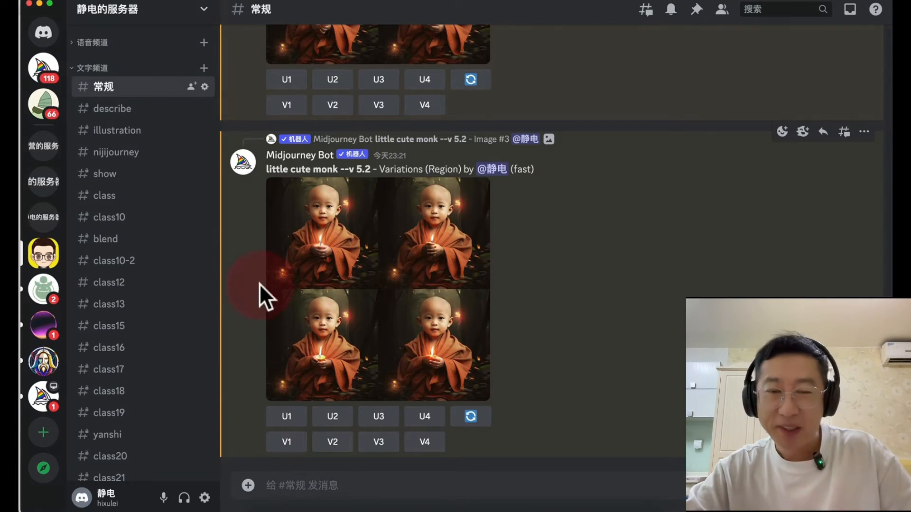
scroll(535, 301, up, 1)
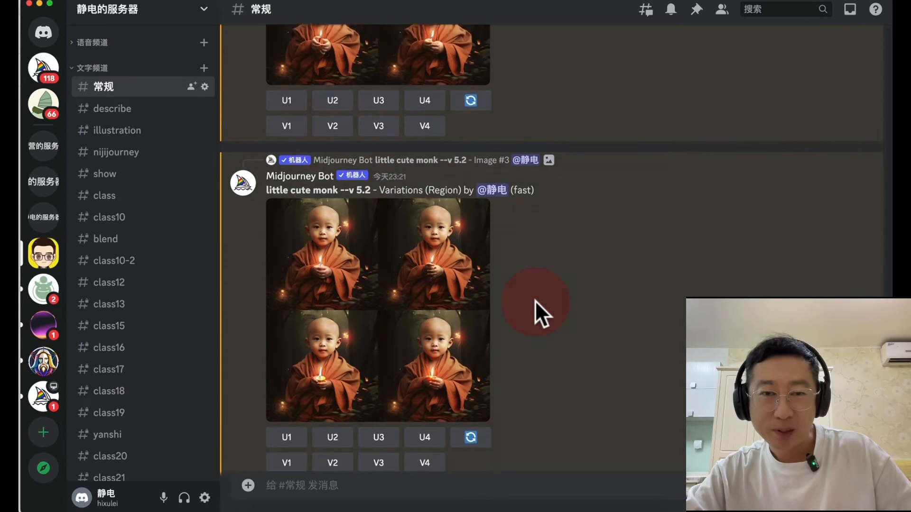
scroll(534, 300, down, 1)
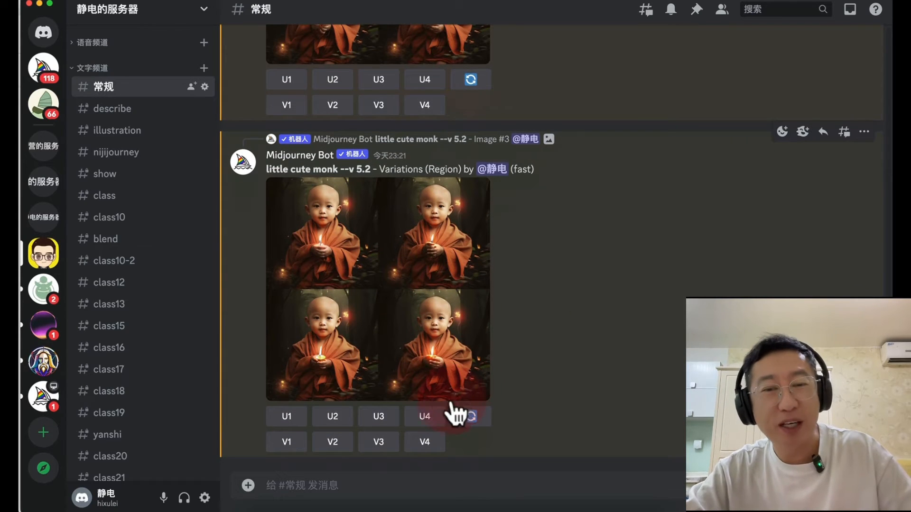
Upscale the third image of the newest monk grid and open the result in the Vary (Region) editor
click(443, 339)
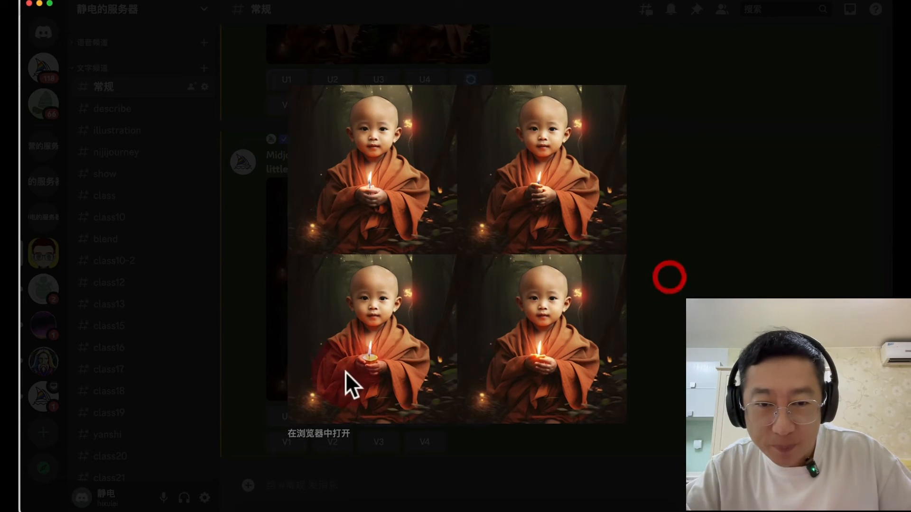
click(375, 417)
click(380, 416)
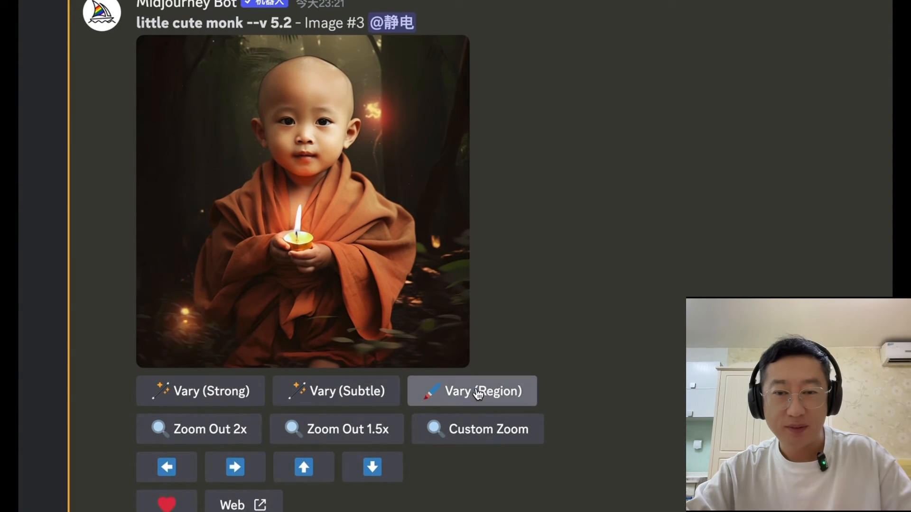
click(477, 393)
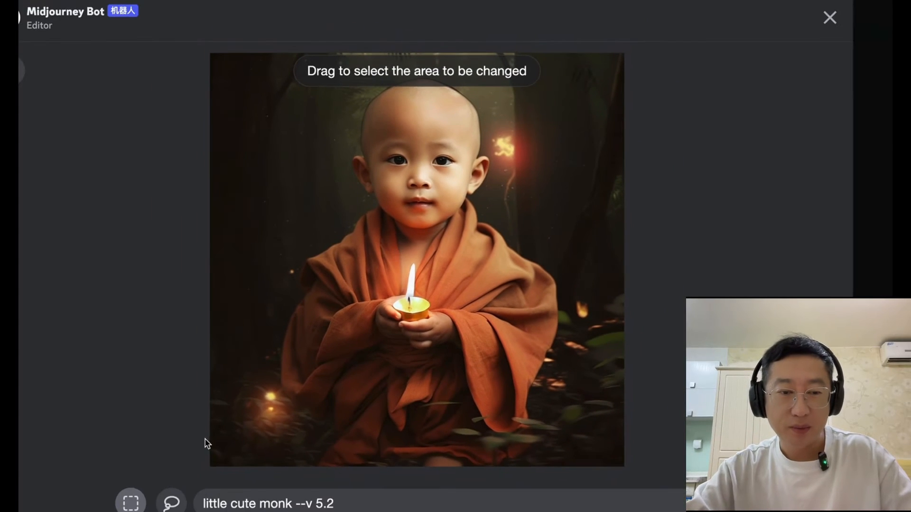
Try outlining the top of the monk's head with freehand lasso selections, and undo them
click(171, 505)
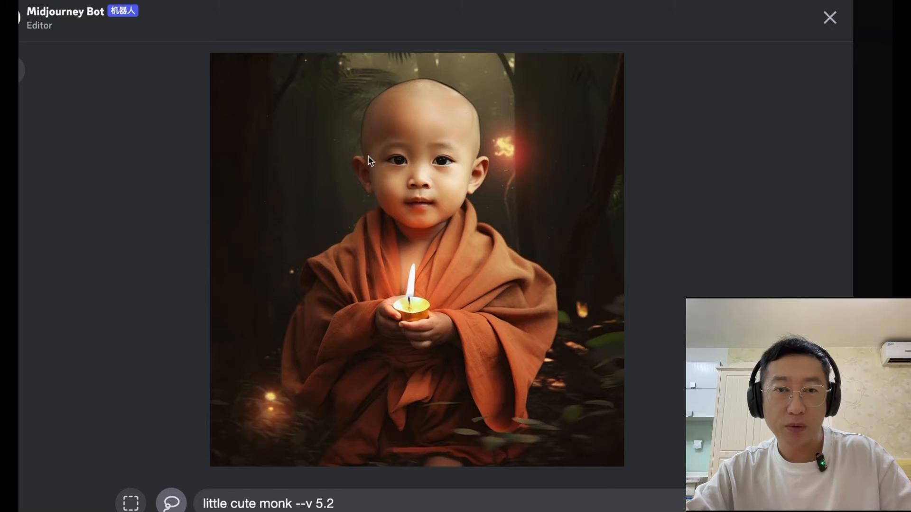
mouse_move(383, 118)
mouse_down()
mouse_move(380, 101)
mouse_move(407, 80)
mouse_move(358, 91)
mouse_up()
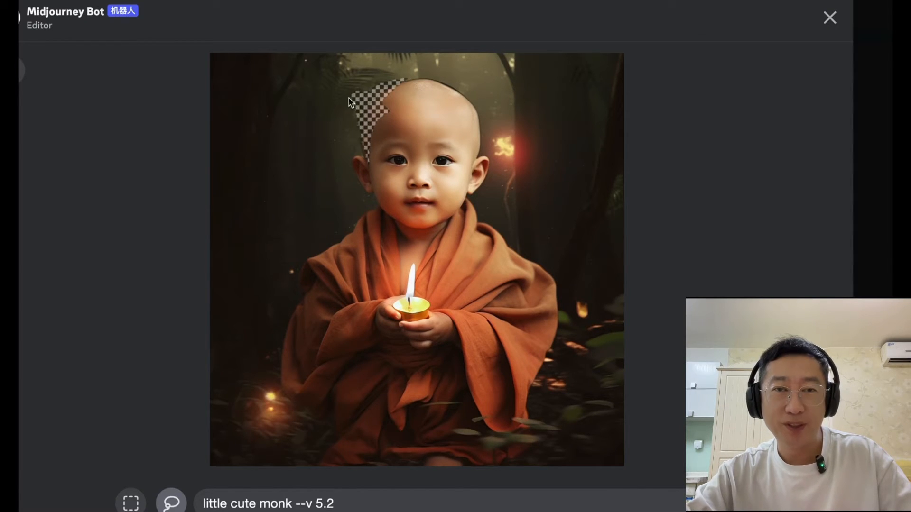
drag(350, 141, 367, 136)
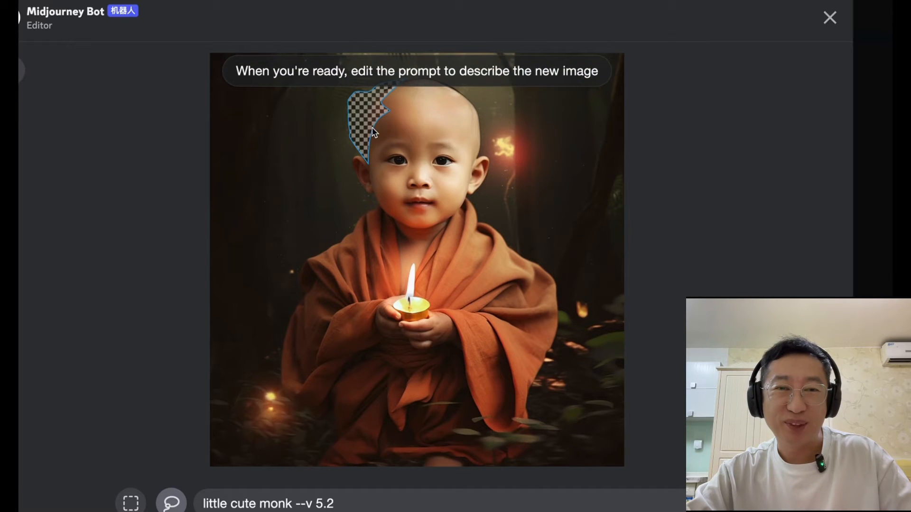
drag(418, 92, 452, 91)
drag(392, 76, 390, 76)
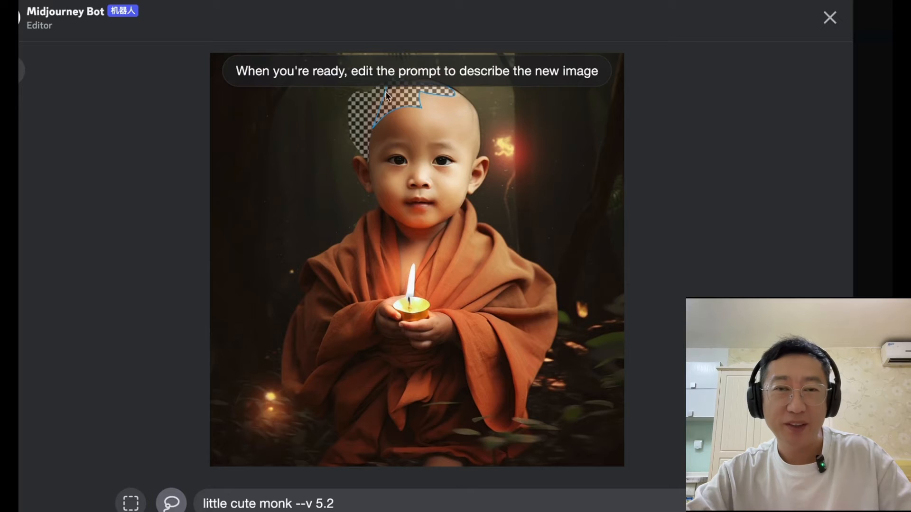
click(21, 73)
Select a rectangle over the top of the monk's head and replace the prompt with "black hair"
click(133, 505)
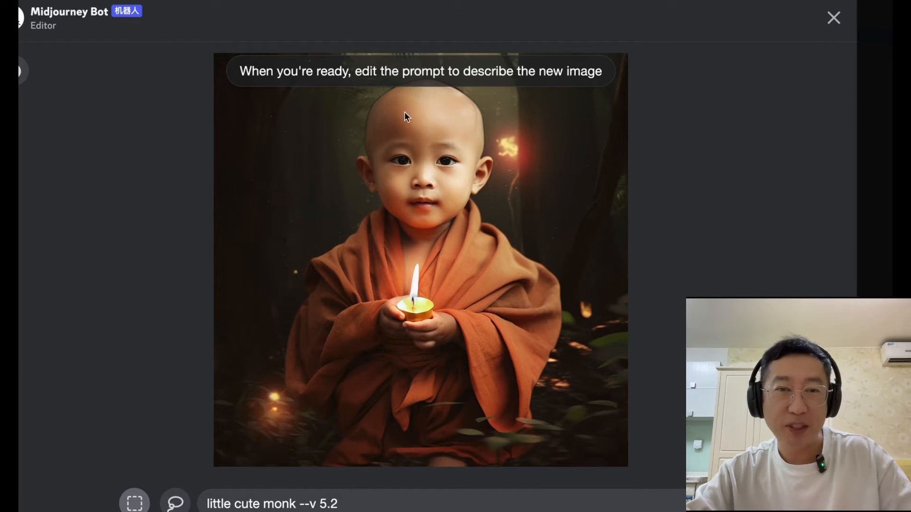
mouse_move(359, 58)
mouse_down()
mouse_move(382, 97)
mouse_move(489, 153)
mouse_move(488, 134)
mouse_move(494, 152)
mouse_up()
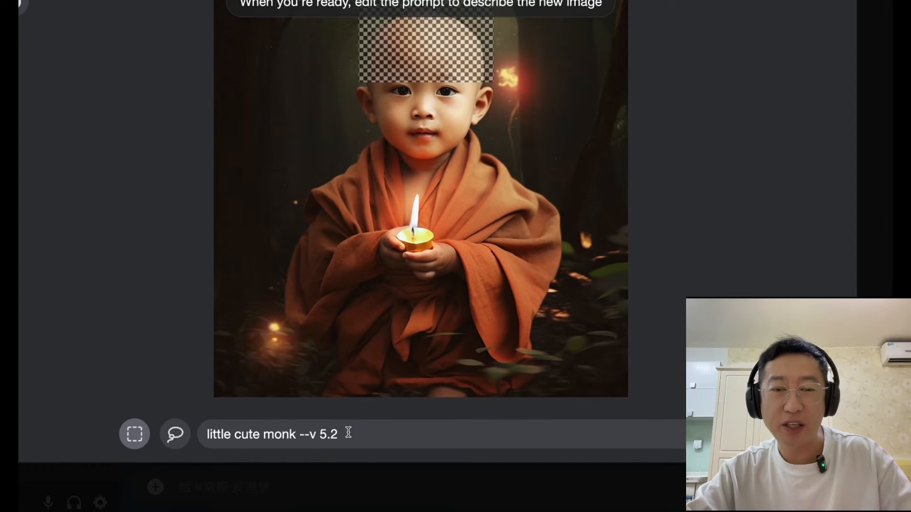
drag(349, 503, 206, 503)
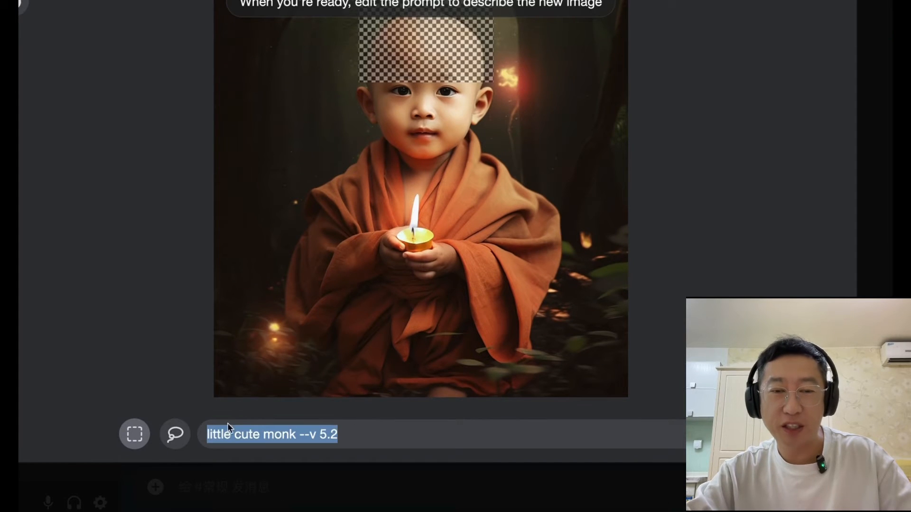
key(BackSpace)
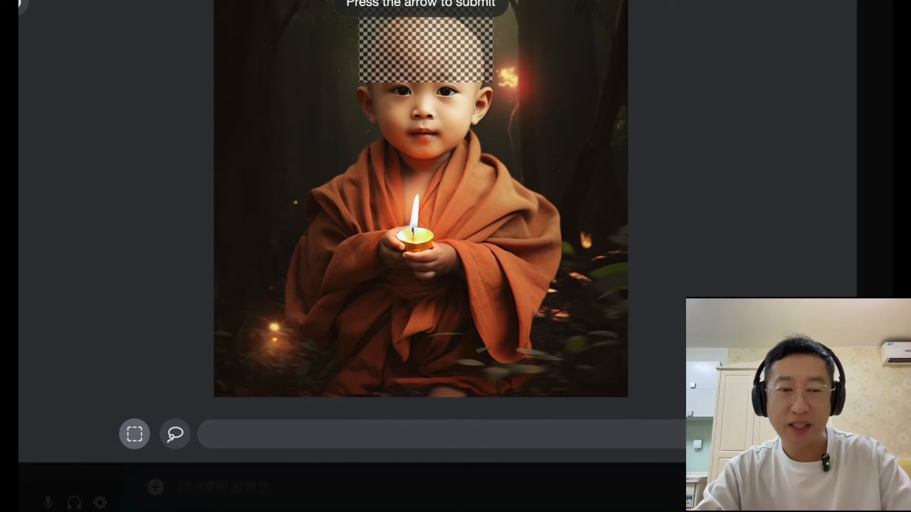
text(hair)
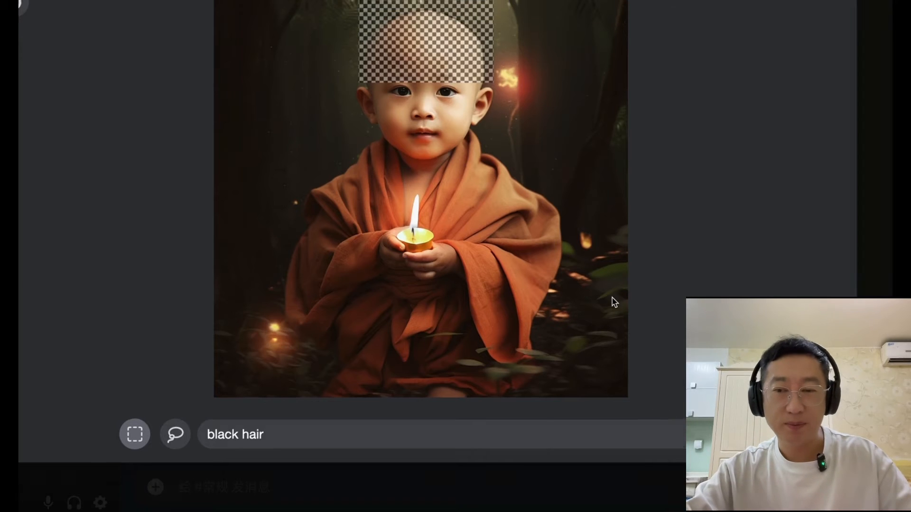
Submit the "black hair" region variation and examine the resulting monk grid enlarged
key(Return)
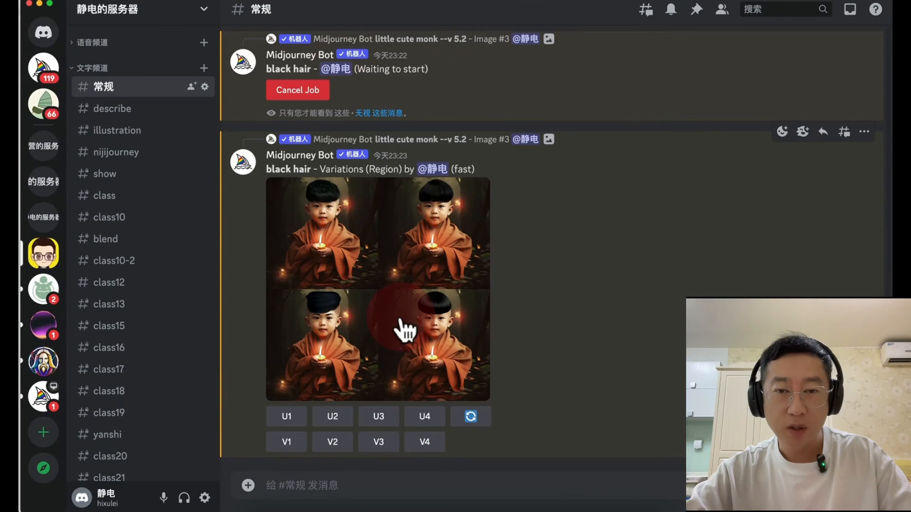
click(401, 320)
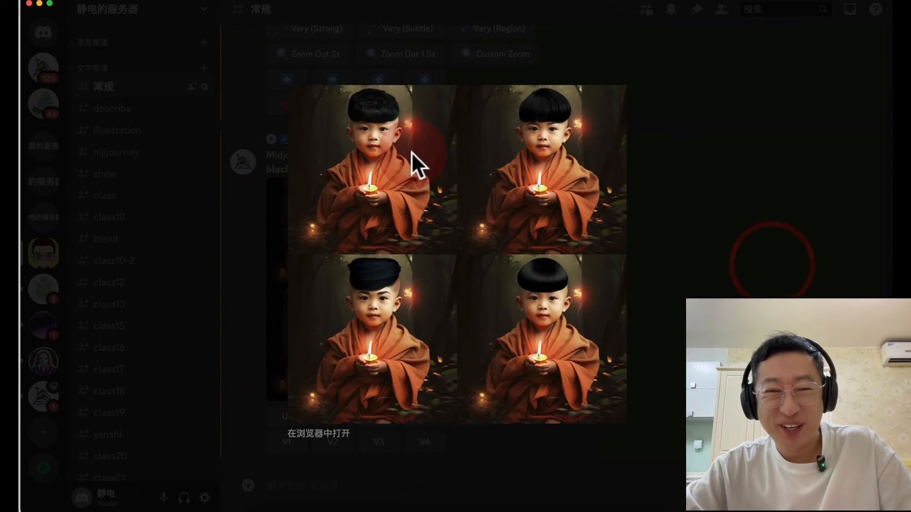
click(772, 263)
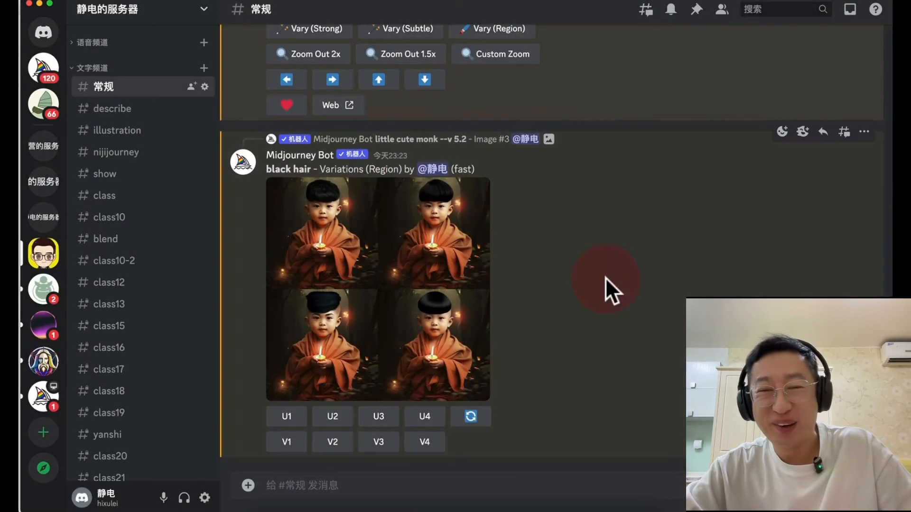
Find the earlier cube countertop image with green plants in the channel history and examine it enlarged
scroll(578, 268, up, 3)
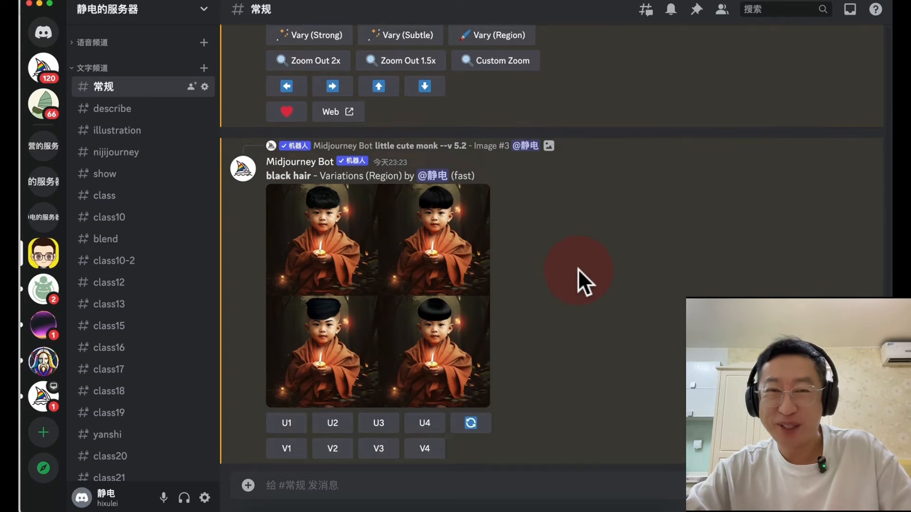
scroll(578, 268, up, 10)
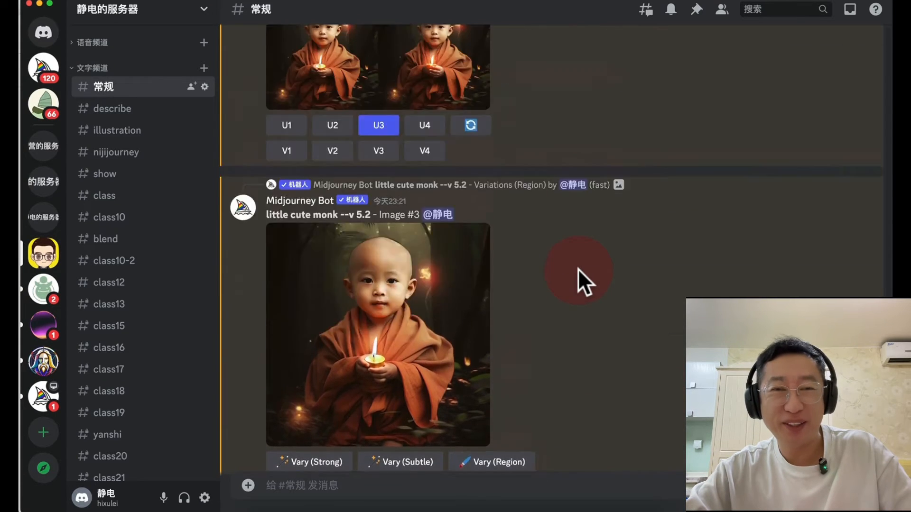
scroll(578, 269, up, 15)
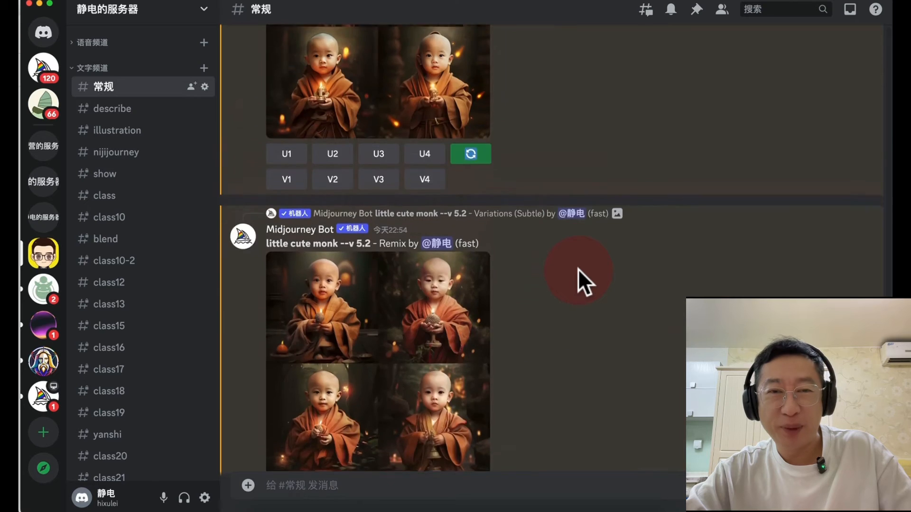
scroll(578, 269, up, 12)
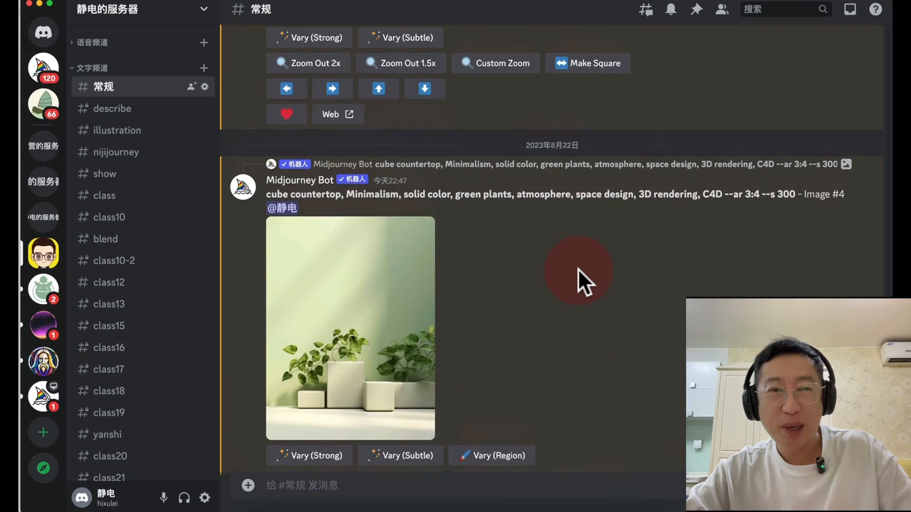
scroll(578, 268, up, 4)
scroll(577, 269, down, 2)
scroll(578, 269, down, 4)
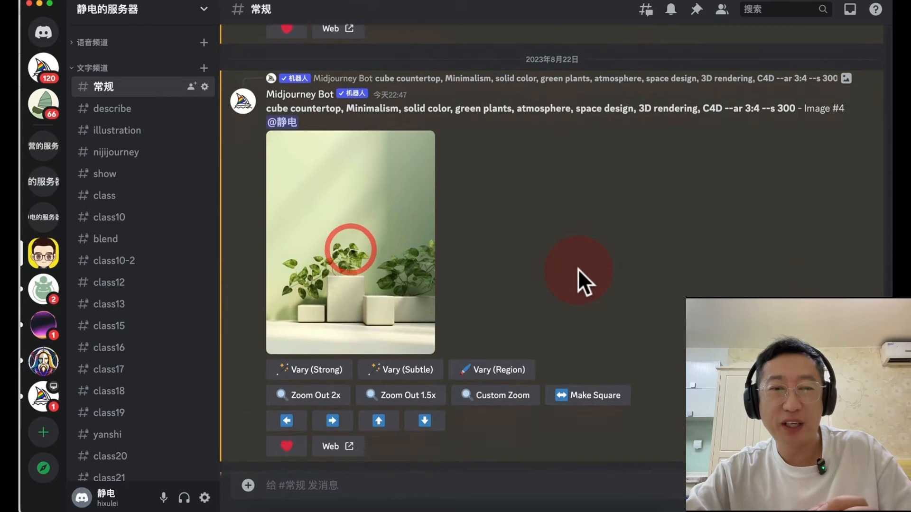
click(382, 264)
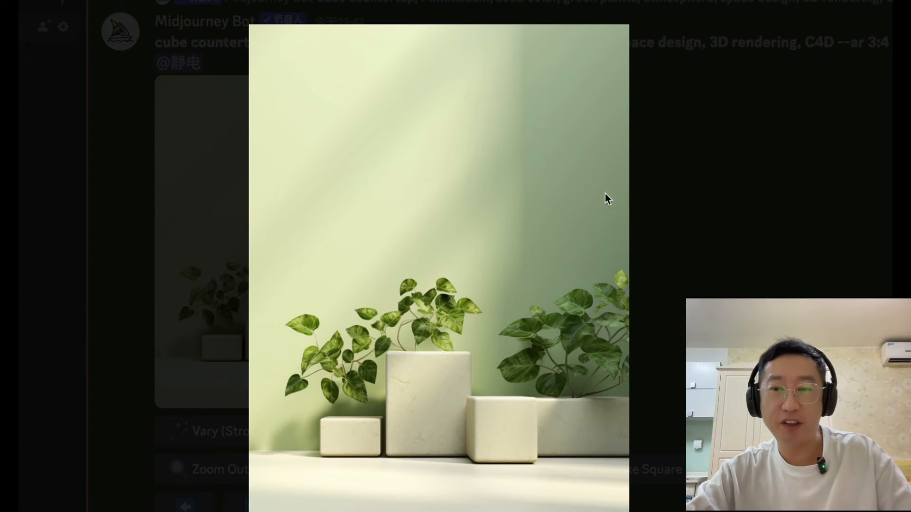
click(698, 253)
Open the cube countertop image in the Vary (Region) editor and select a small rectangle across the base of the tallest block
scroll(341, 237, down, 3)
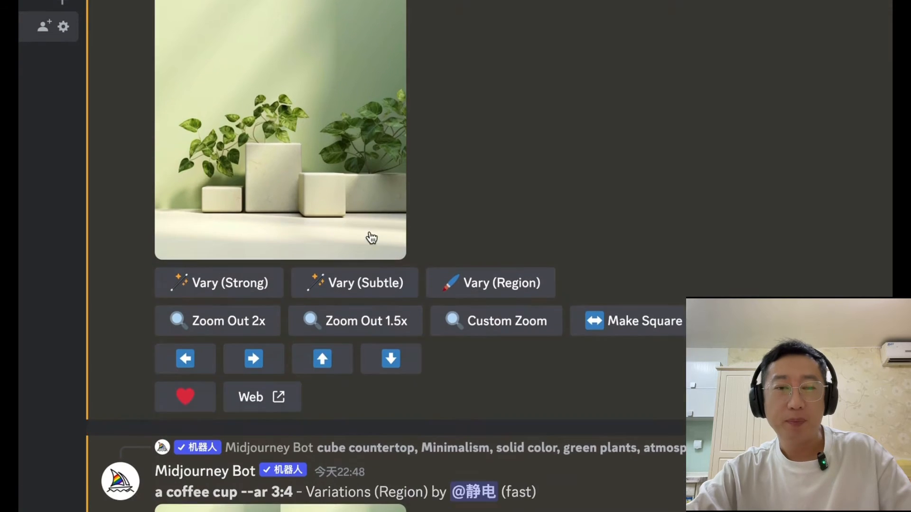
scroll(412, 237, down, 4)
scroll(413, 237, up, 8)
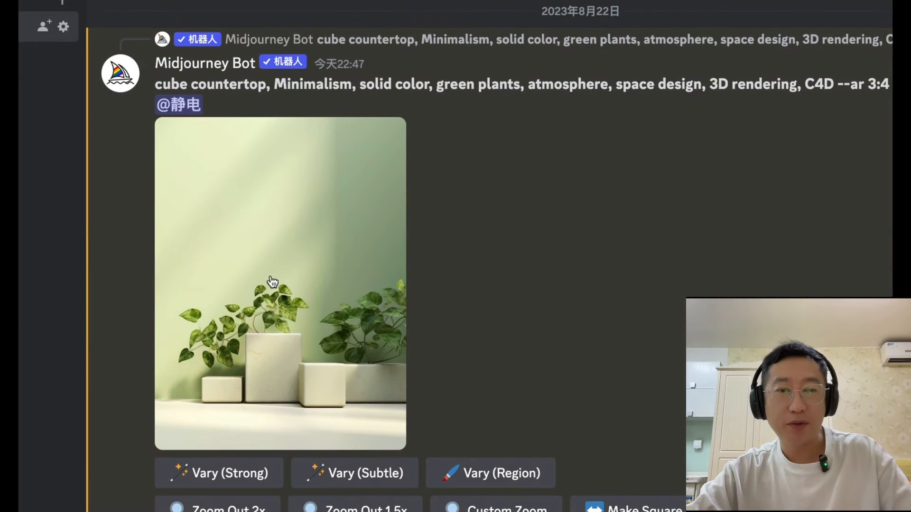
scroll(272, 282, down, 2)
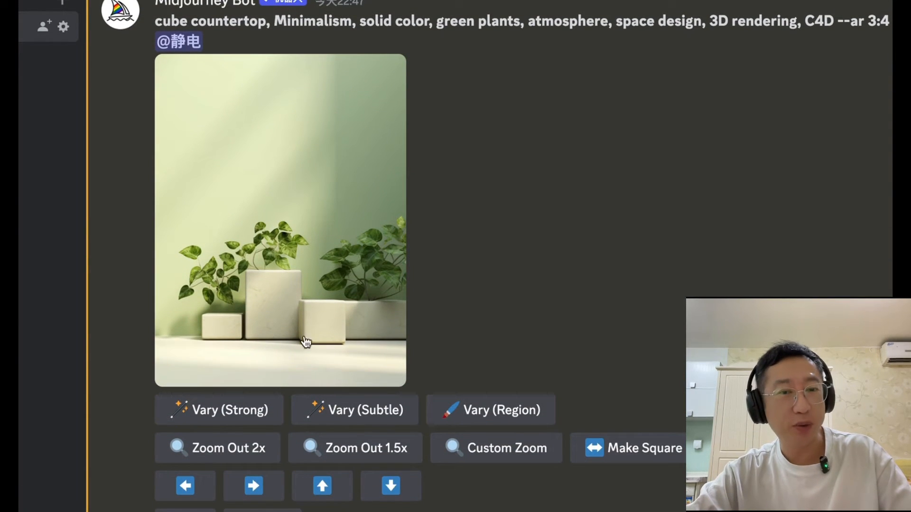
click(496, 411)
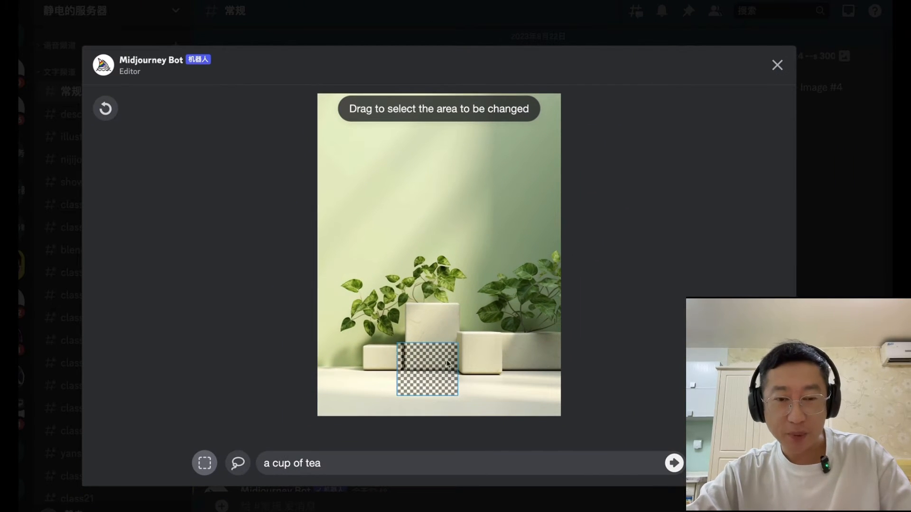
Replace the region prompt with "a cute clock" and submit the variation
drag(338, 464, 252, 463)
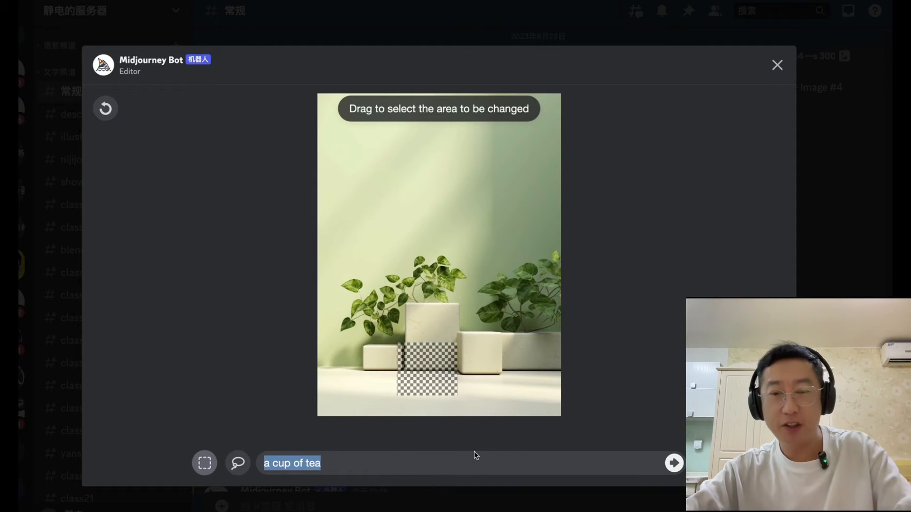
text(c)
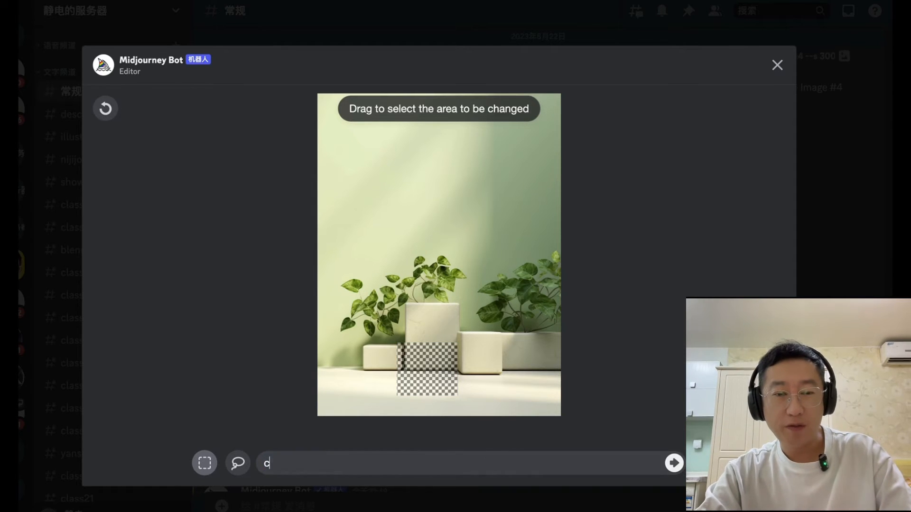
key(BackSpace)
text(a c)
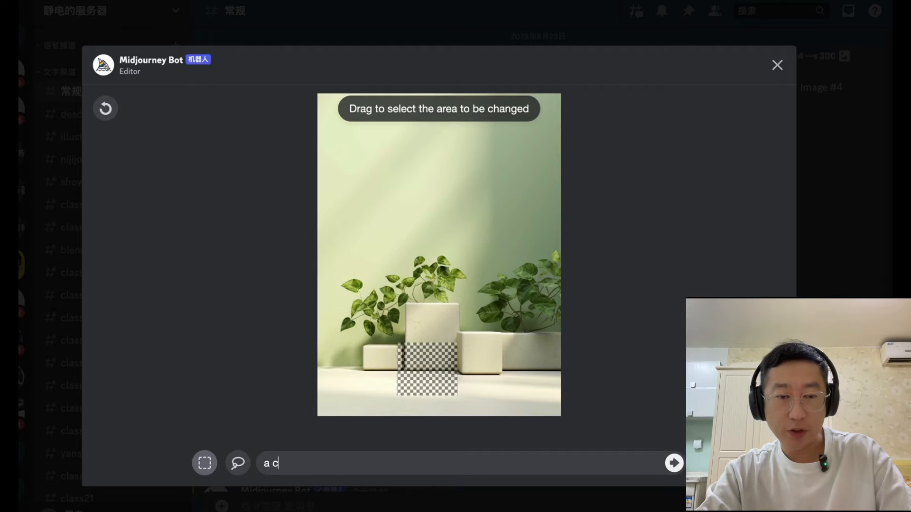
text(ute cloc)
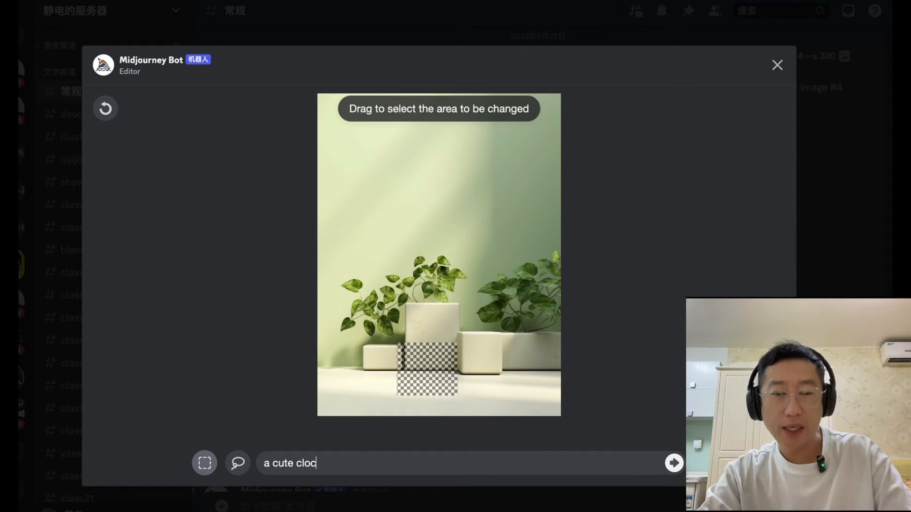
text(k)
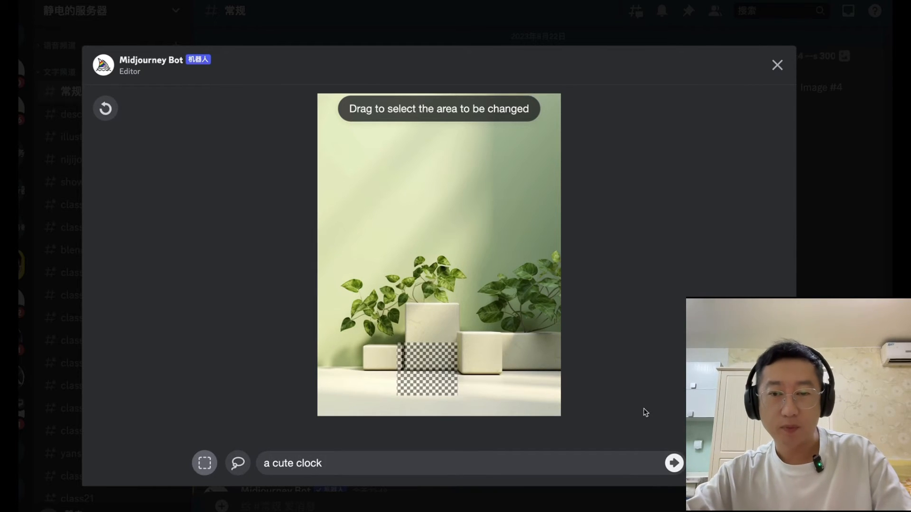
click(676, 467)
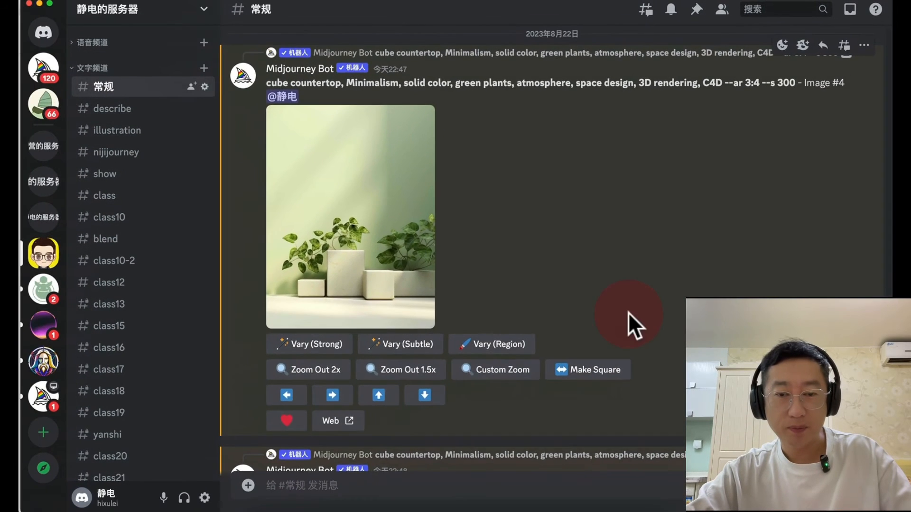
Examine the new "a cute clock" variation grid enlarged, comparing how the clocks fit into the scene
scroll(670, 339, down, 20)
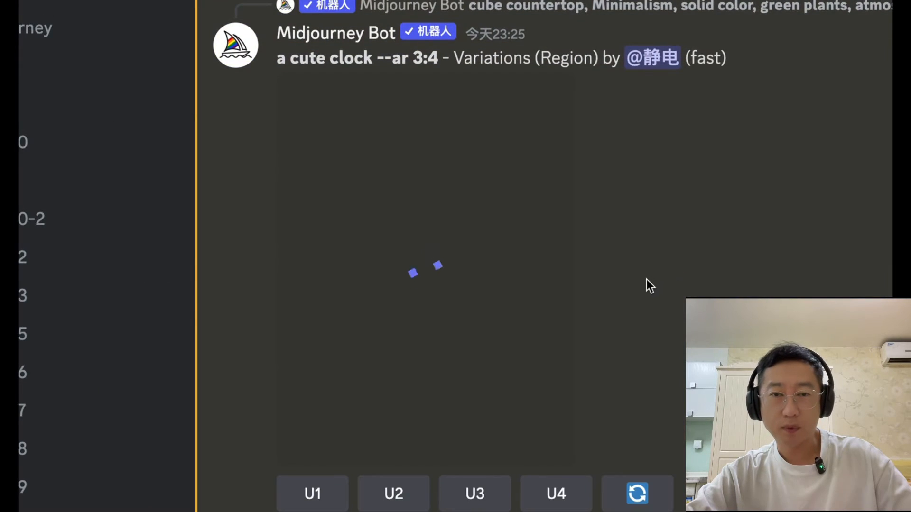
click(498, 201)
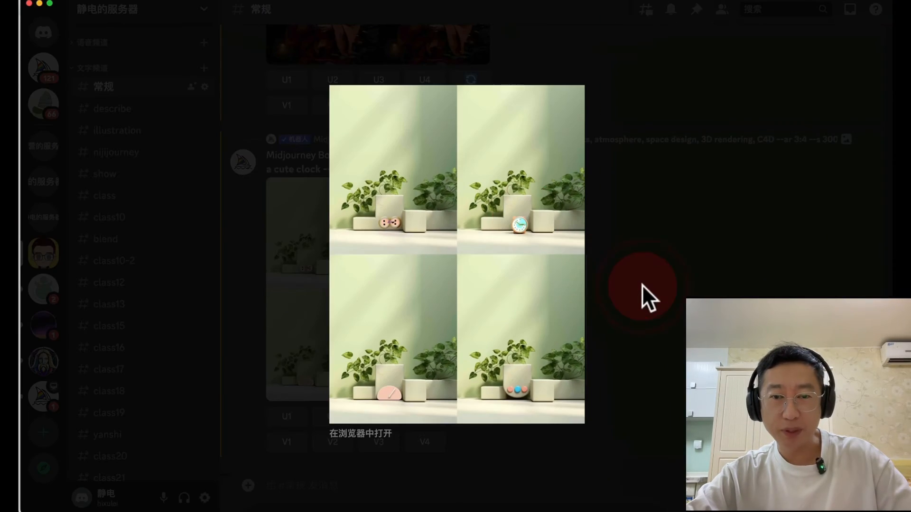
click(642, 286)
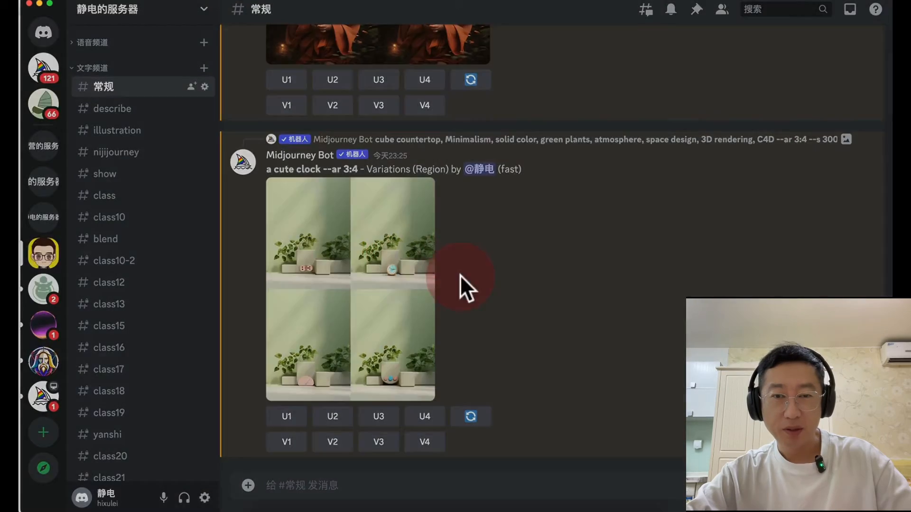
click(460, 275)
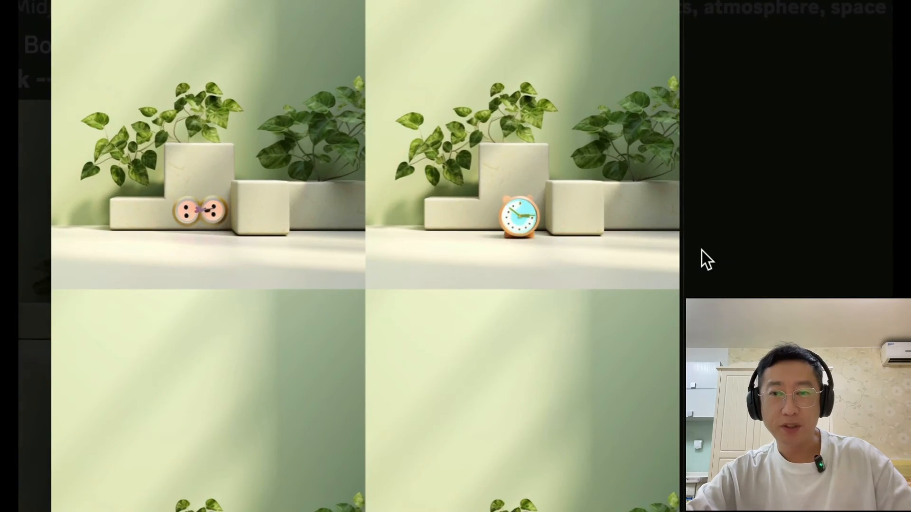
click(717, 258)
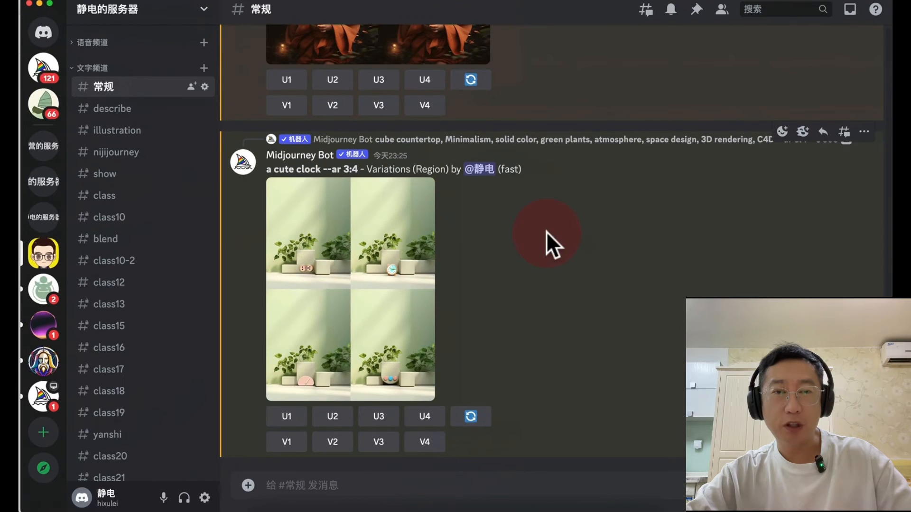
Find the earlier "a cup of tea" variation grid in the channel history and examine it enlarged
scroll(546, 231, up, 10)
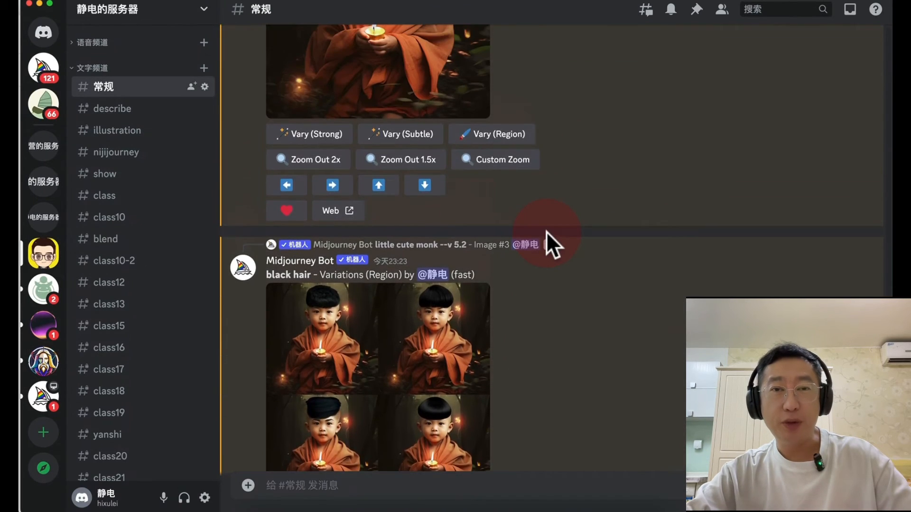
scroll(546, 231, up, 15)
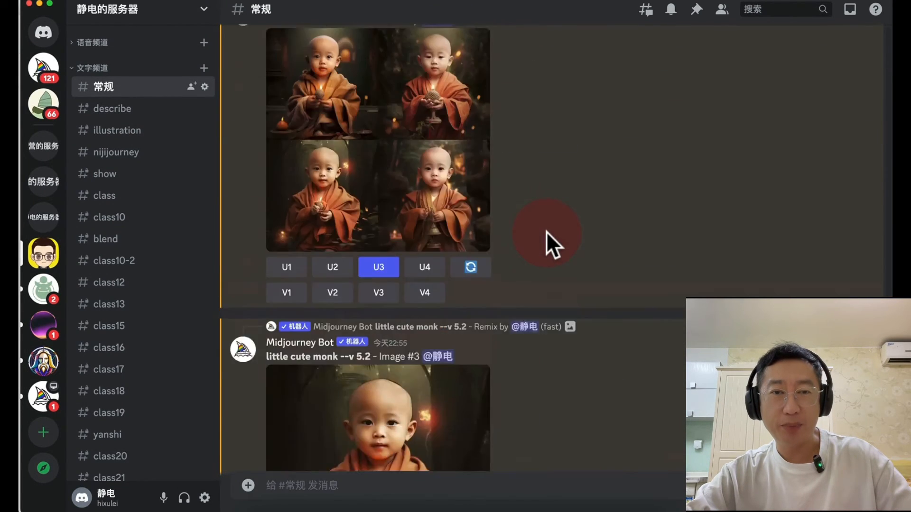
scroll(546, 231, up, 5)
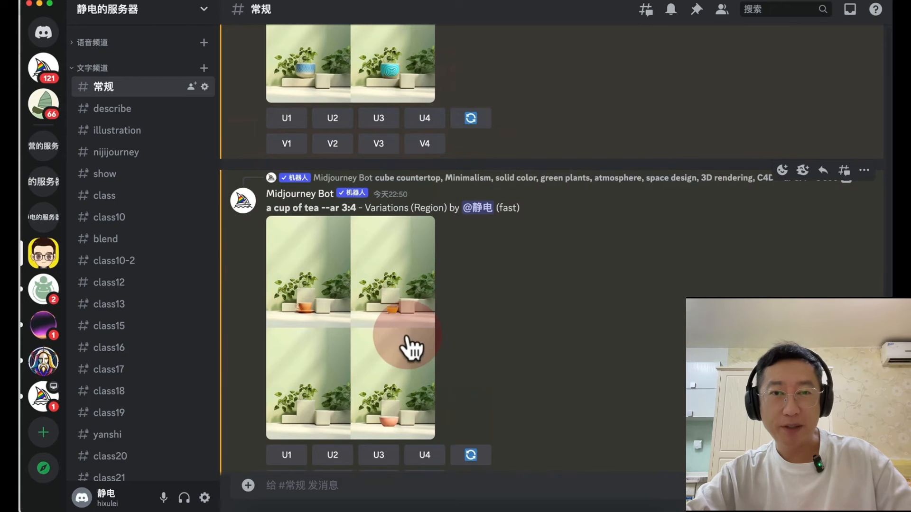
click(408, 346)
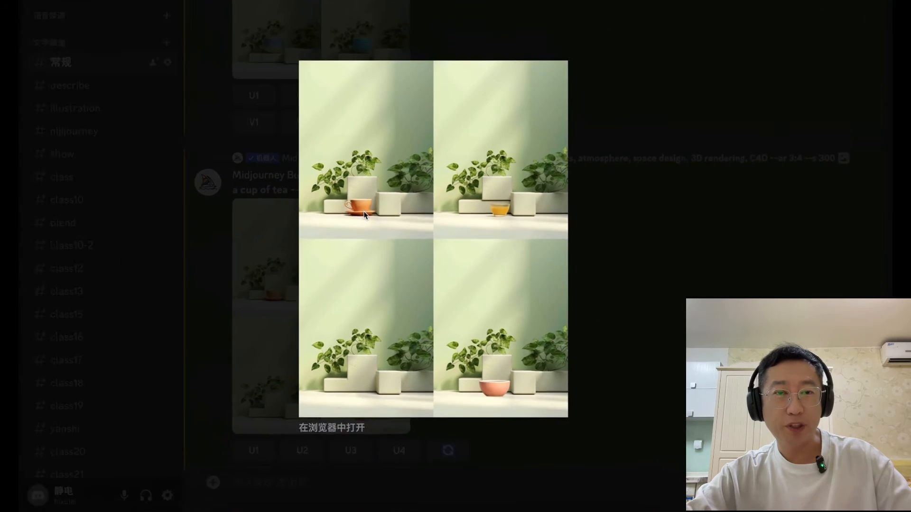
click(677, 303)
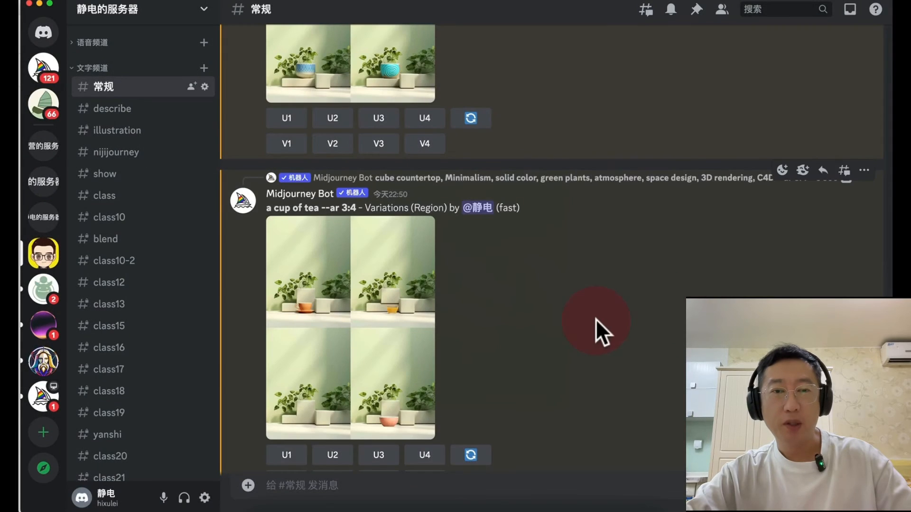
Look back through the channel history for an earlier realistic portrait generation of a Chinese girl in a TV studio
scroll(589, 318, up, 5)
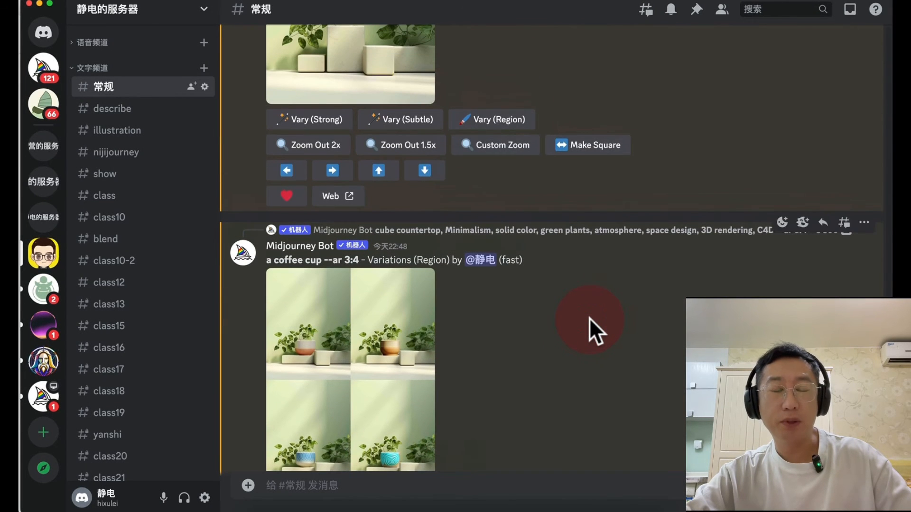
scroll(589, 318, up, 10)
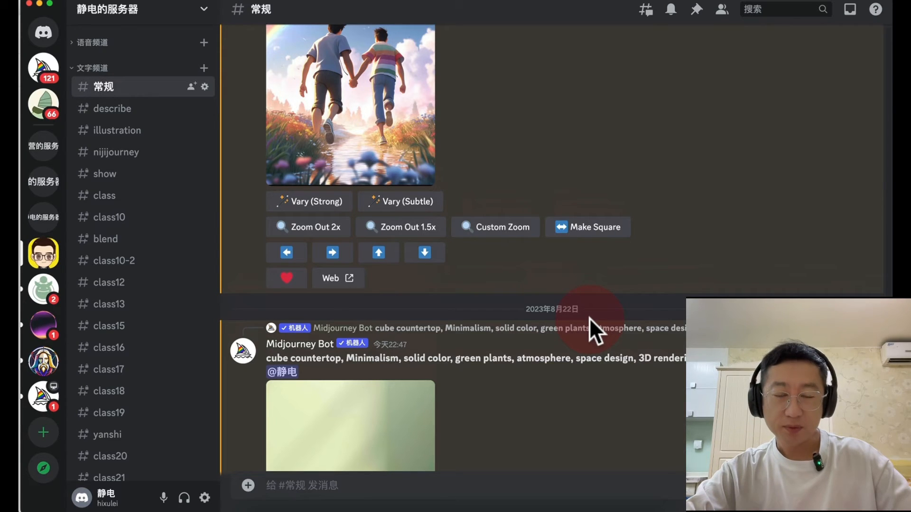
scroll(589, 318, down, 2)
scroll(589, 318, up, 1)
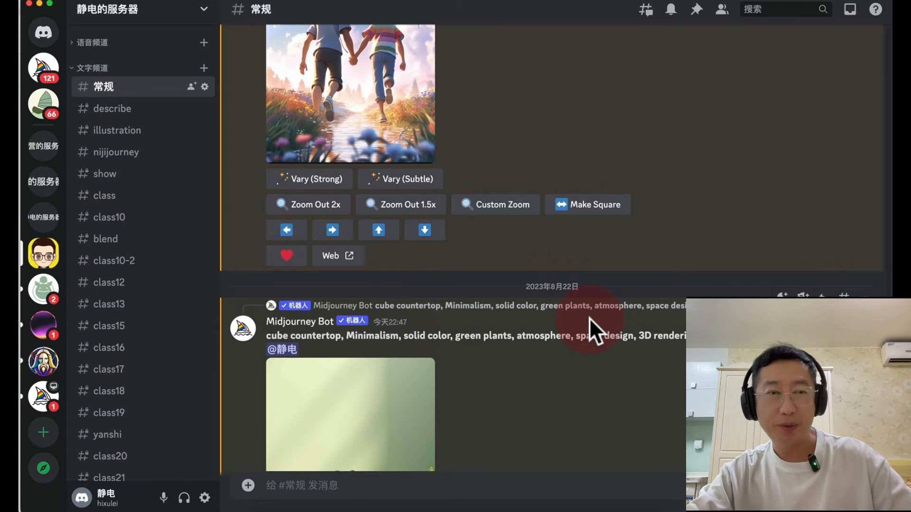
scroll(589, 317, up, 10)
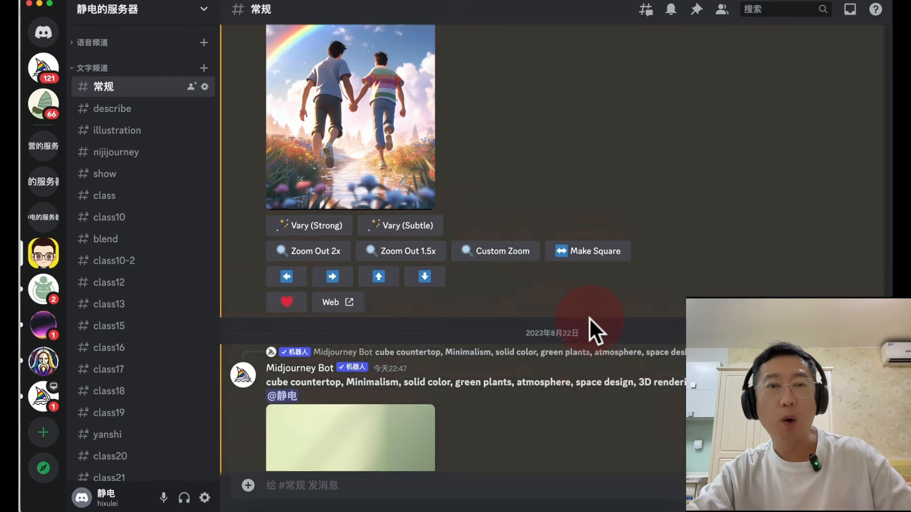
scroll(590, 318, up, 1)
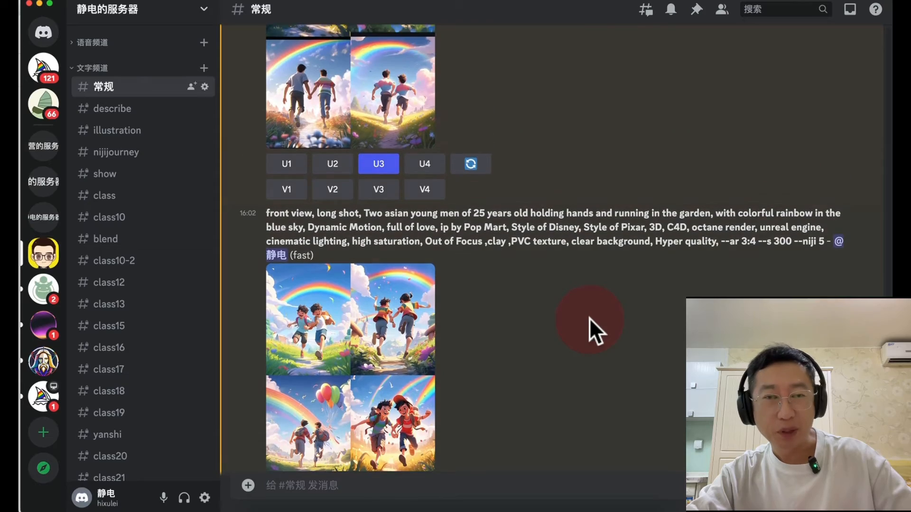
scroll(589, 318, up, 8)
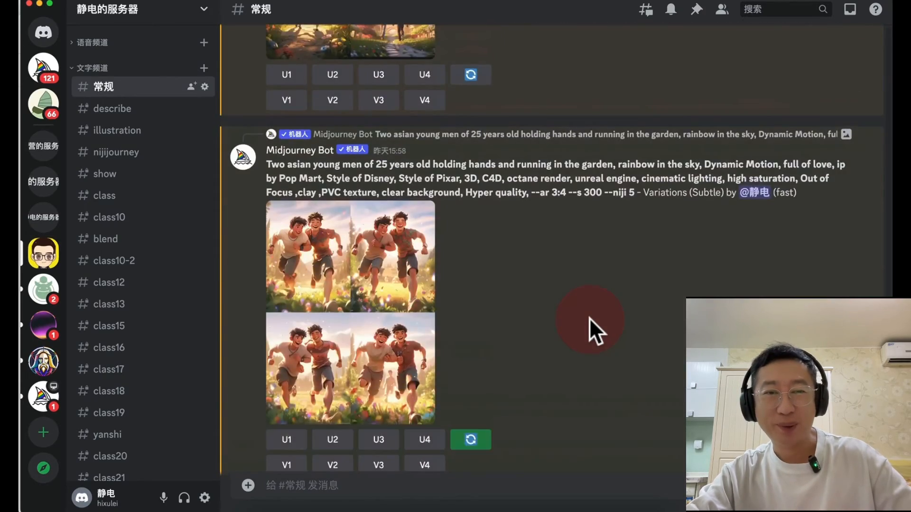
scroll(589, 318, up, 10)
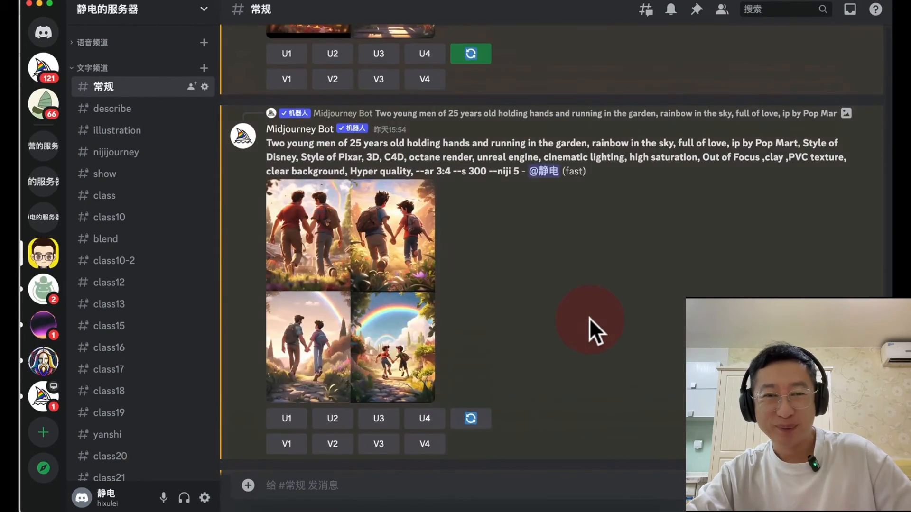
scroll(589, 319, up, 10)
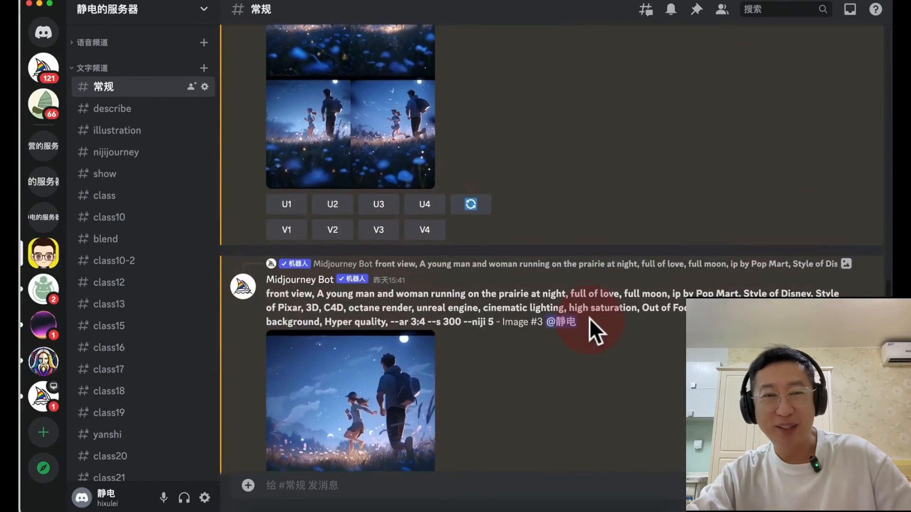
scroll(590, 319, up, 10)
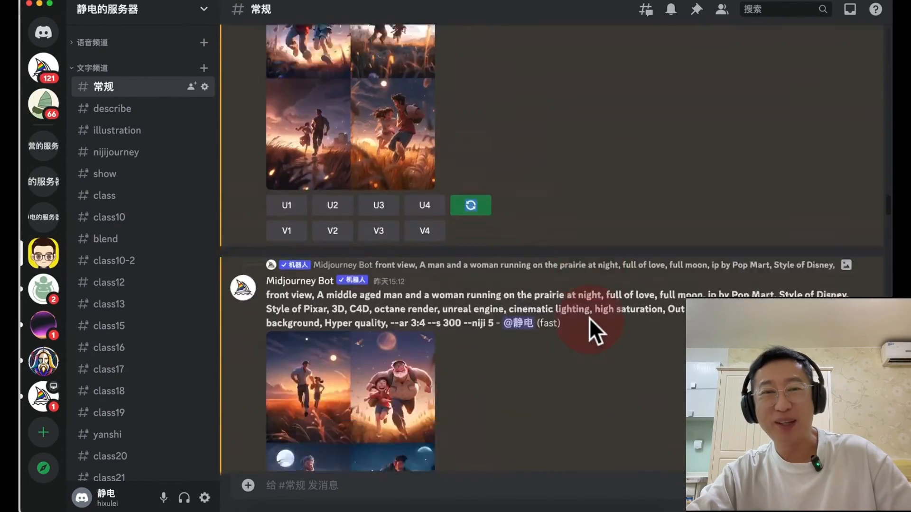
scroll(590, 318, up, 10)
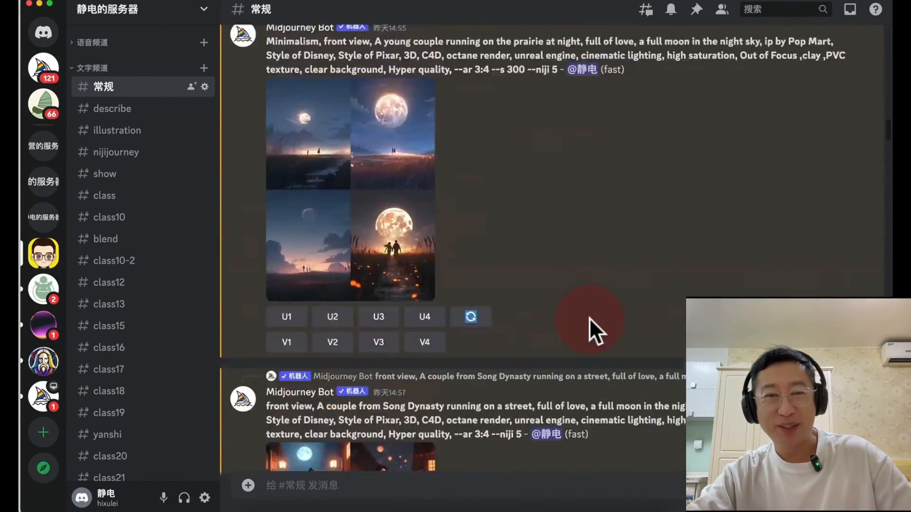
scroll(589, 318, up, 10)
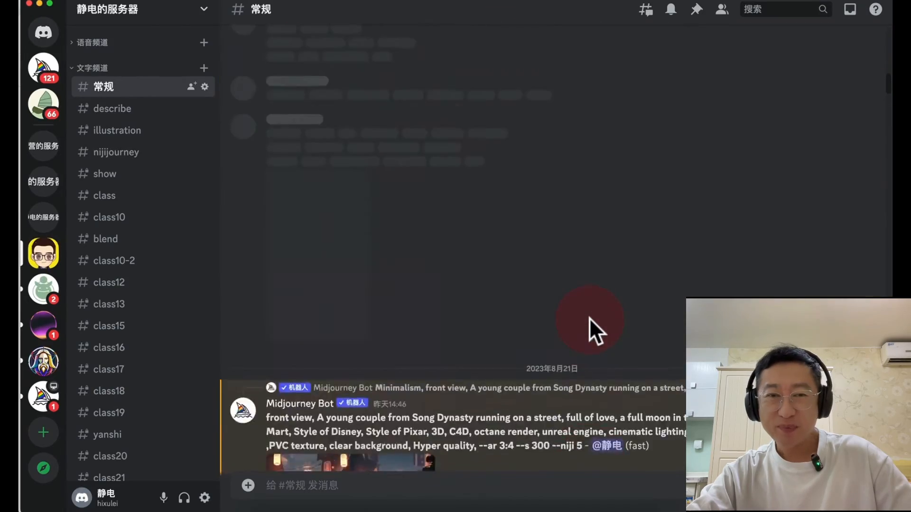
scroll(589, 317, up, 10)
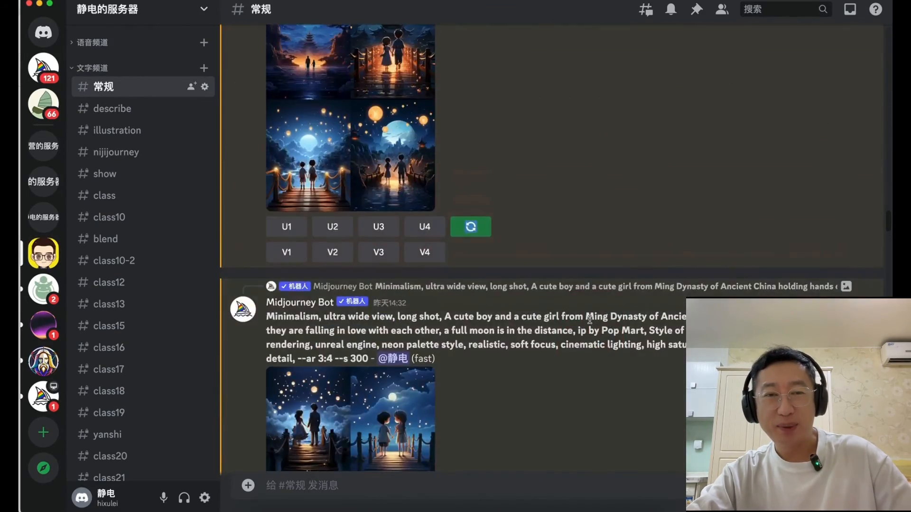
scroll(591, 323, up, 10)
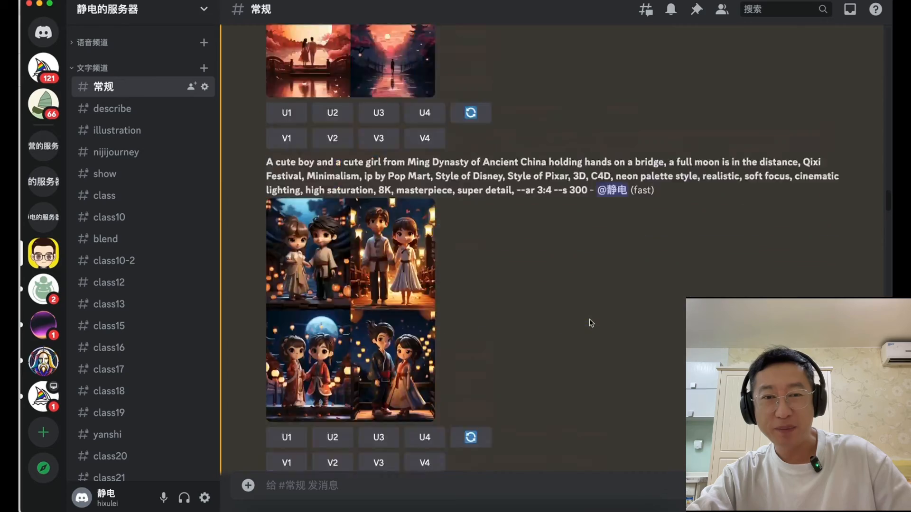
scroll(591, 323, up, 10)
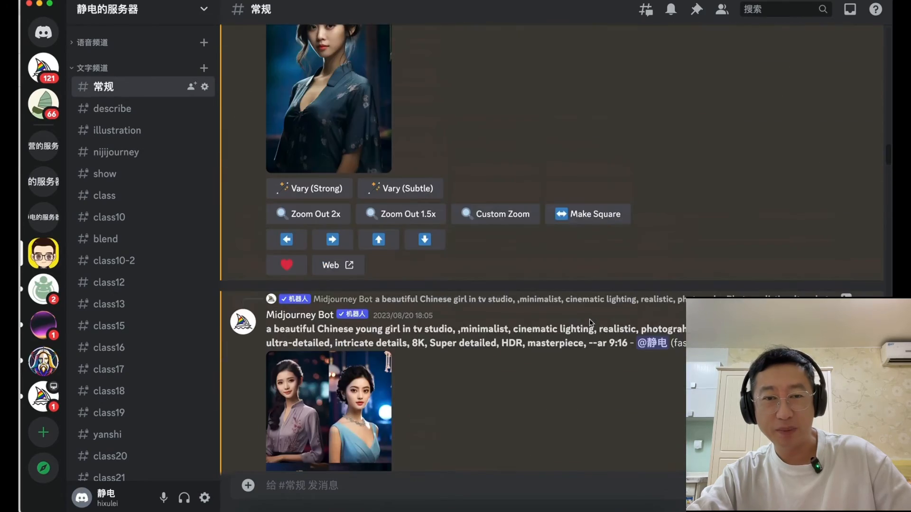
Examine the "a beautiful Chinese young girl in tv studio" grid and return to the upscaled dark-robe portrait above it
scroll(591, 324, down, 2)
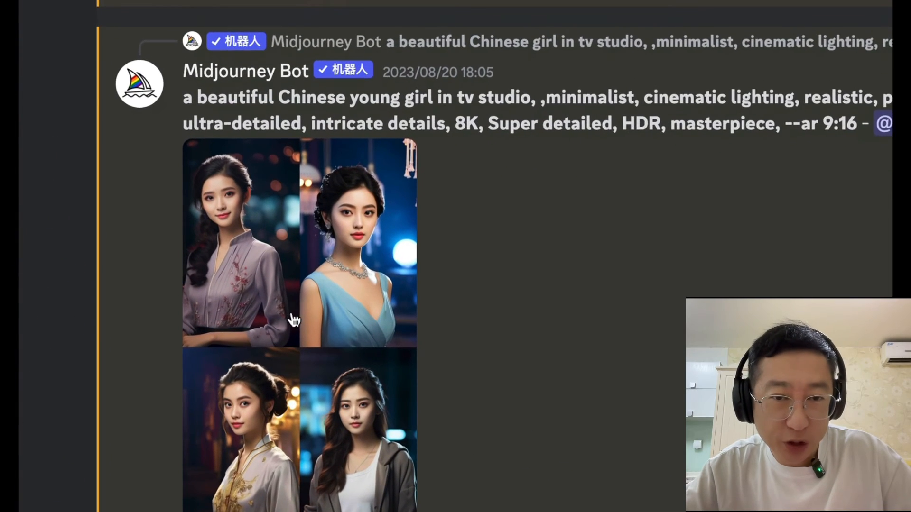
scroll(422, 209, down, 5)
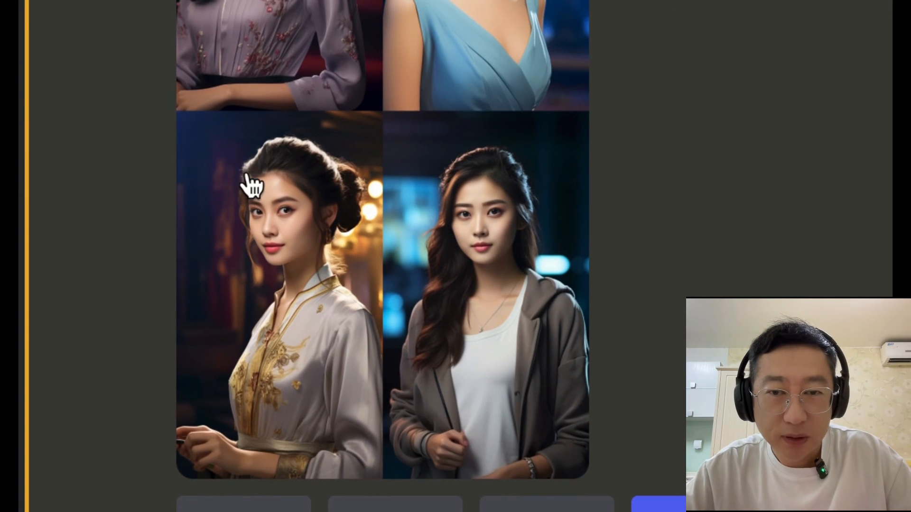
scroll(252, 173, up, 5)
scroll(291, 168, up, 5)
scroll(290, 167, up, 5)
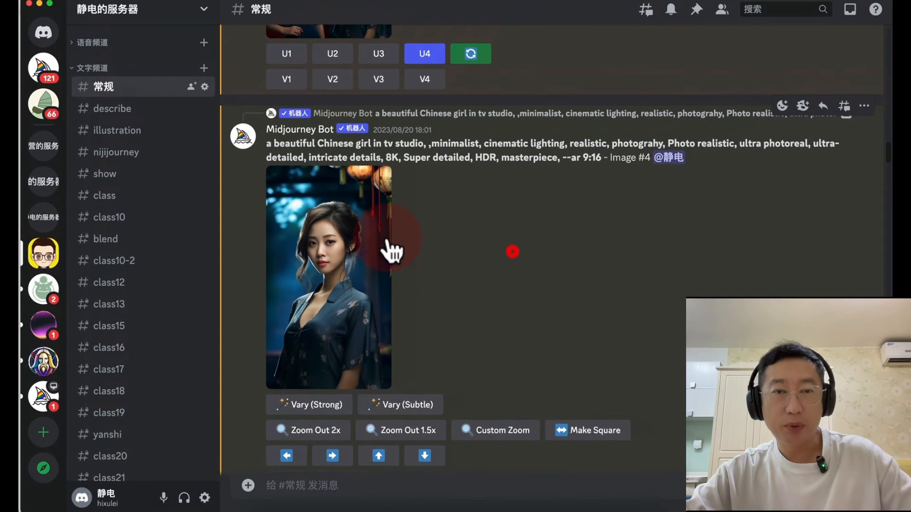
Submit a Vary (Subtle) job for the upscaled dark-robe portrait, keeping its remix prompt as it is
scroll(511, 250, down, 1)
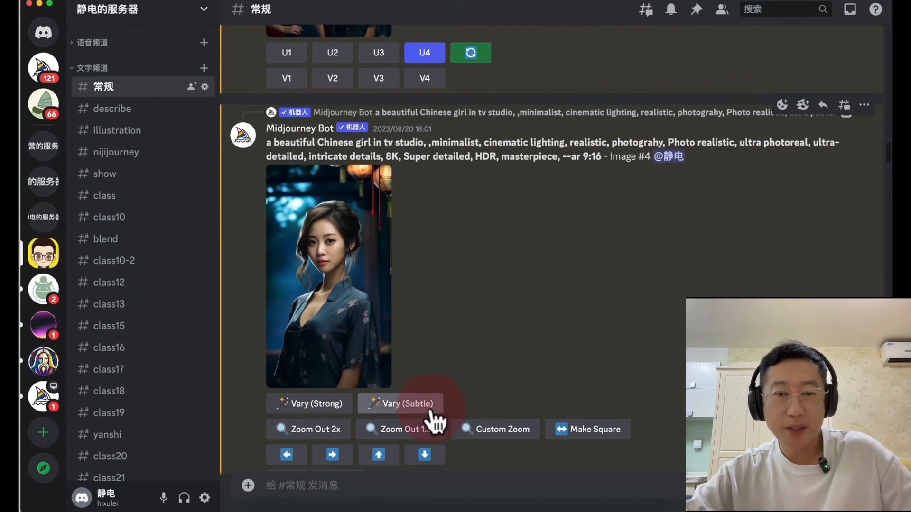
click(403, 407)
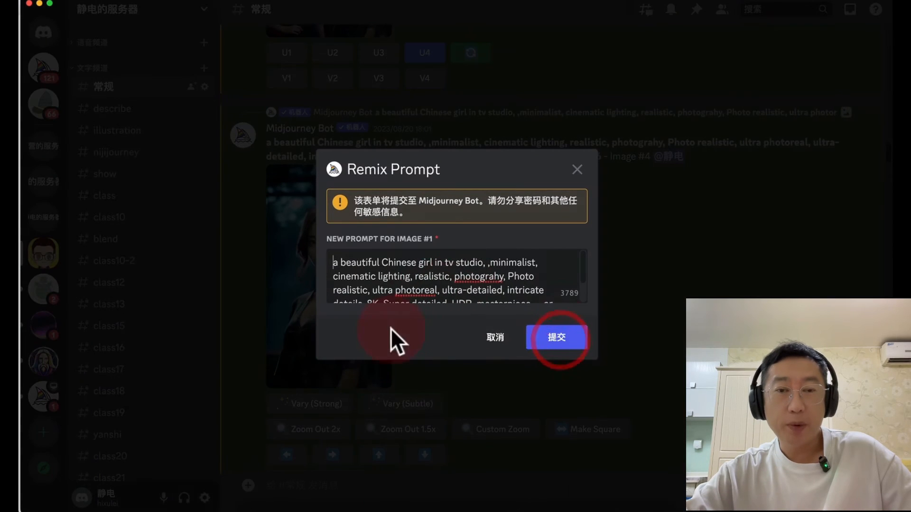
click(561, 345)
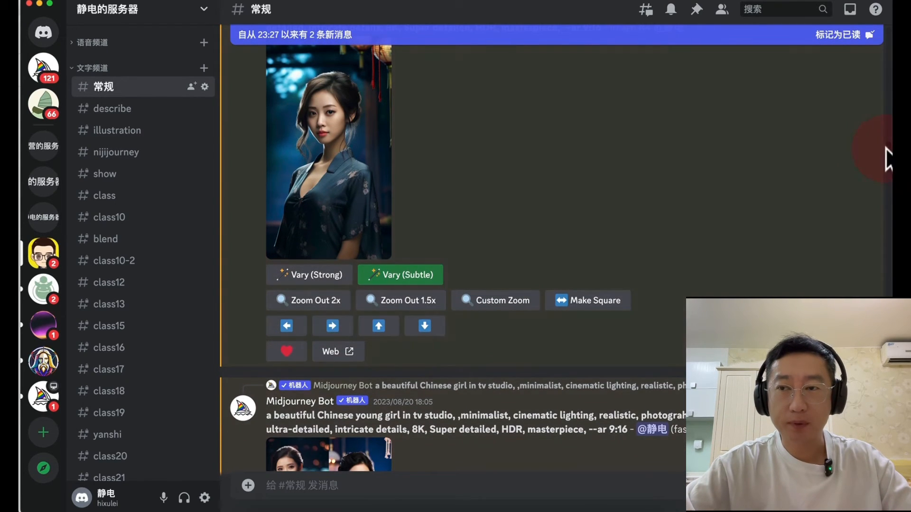
Find the new subtle variation grid at the end of the channel and upscale its second image
scroll(890, 164, down, 20)
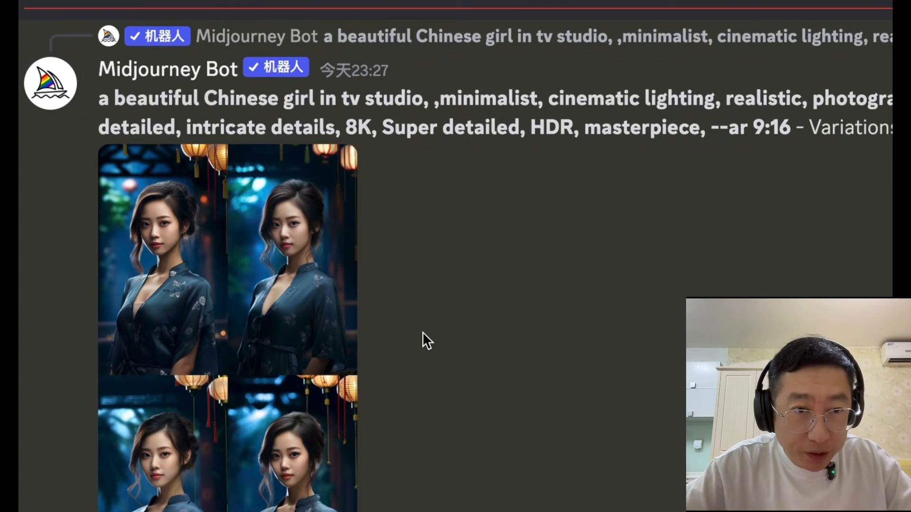
scroll(352, 312, down, 3)
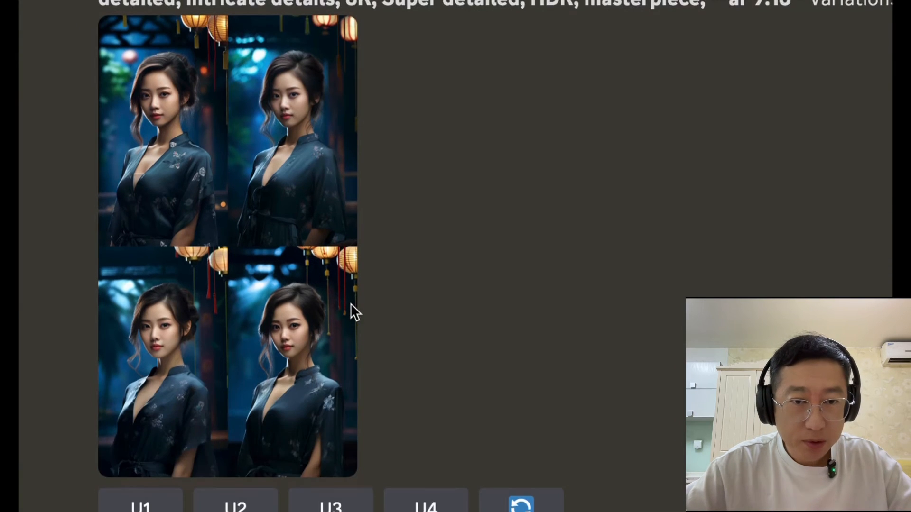
click(239, 499)
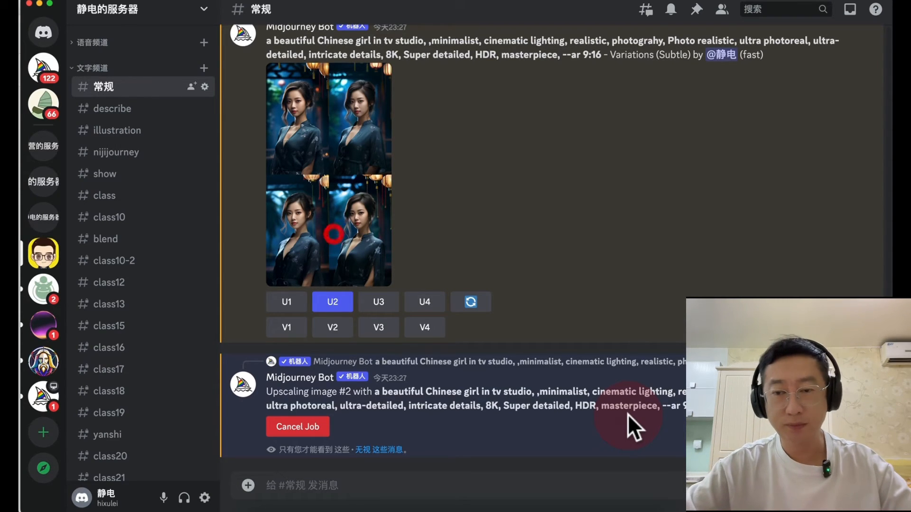
Compare the four subtle portrait variations enlarged and upscale the fourth image
click(335, 243)
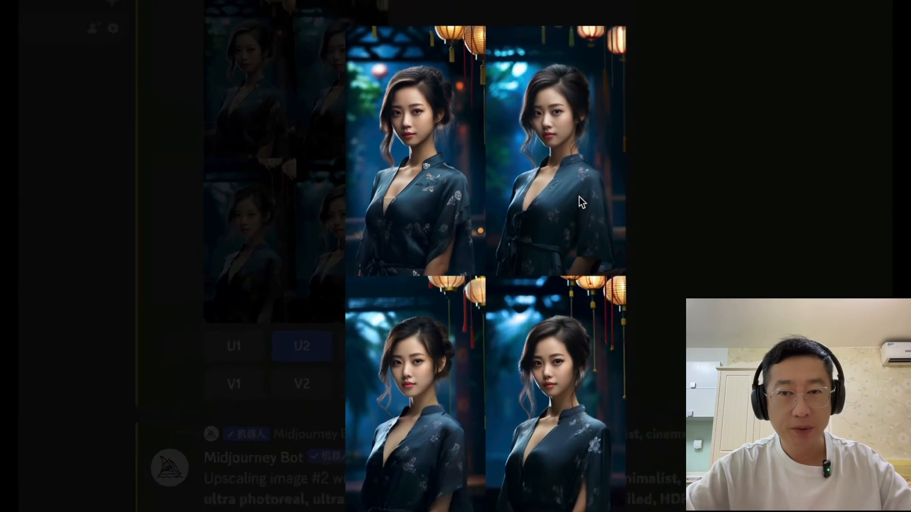
click(614, 223)
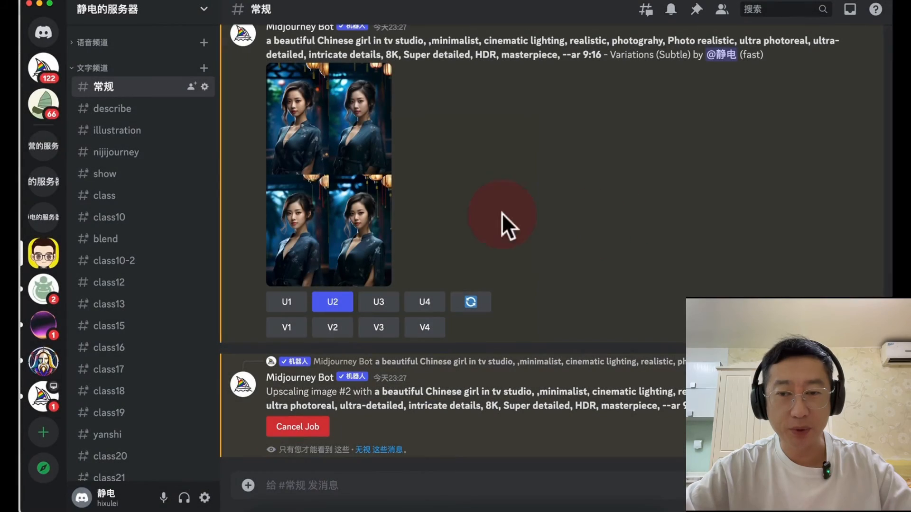
click(377, 204)
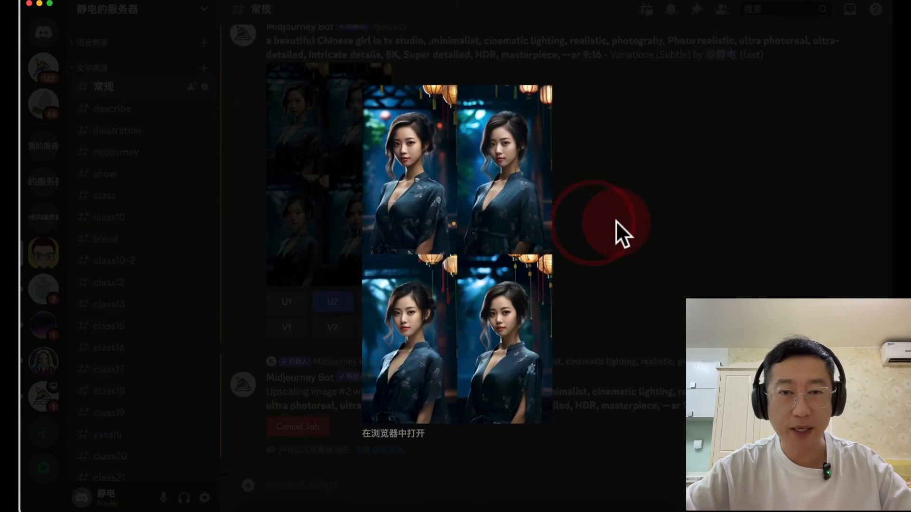
click(616, 222)
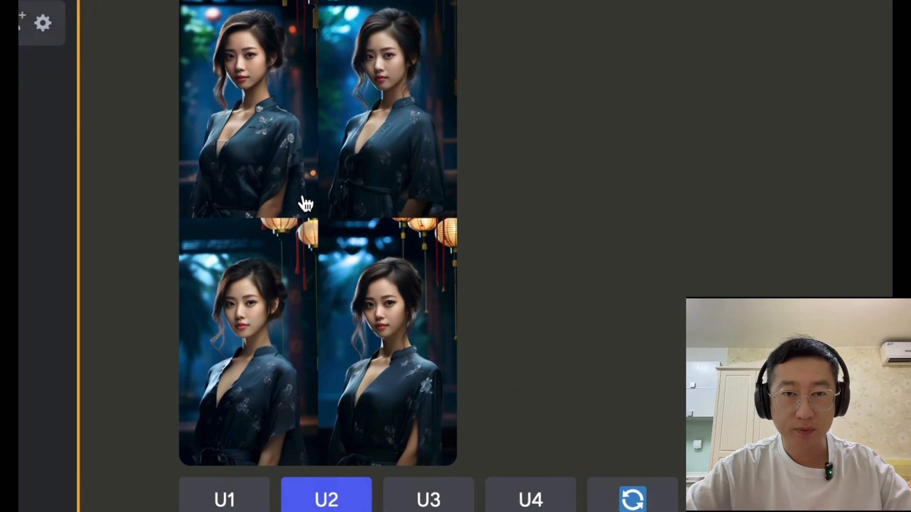
click(303, 197)
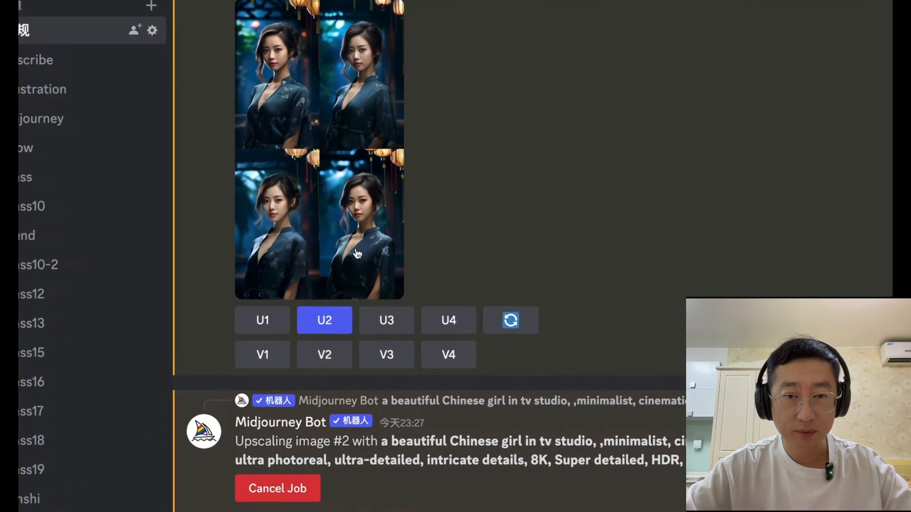
click(477, 342)
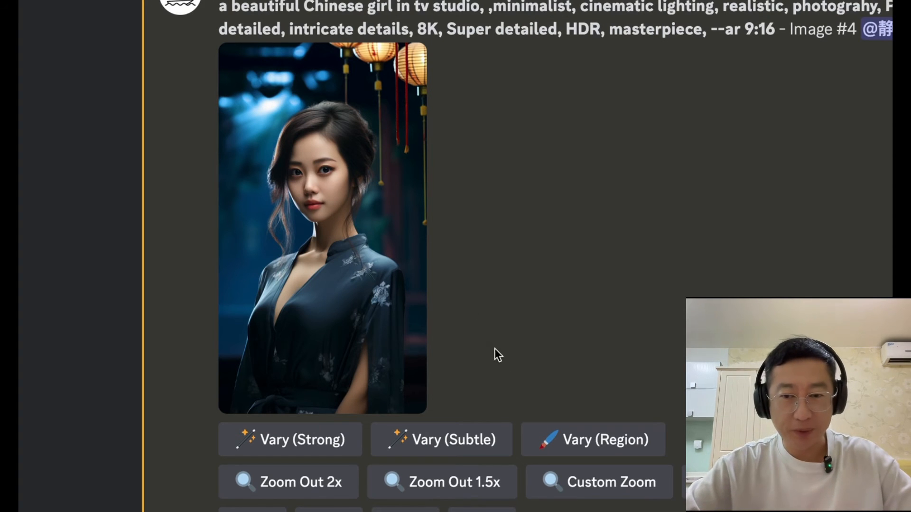
Open the upscaled fourth portrait in the Vary (Region) editor and select a rectangle around the woman's face and hair
click(619, 446)
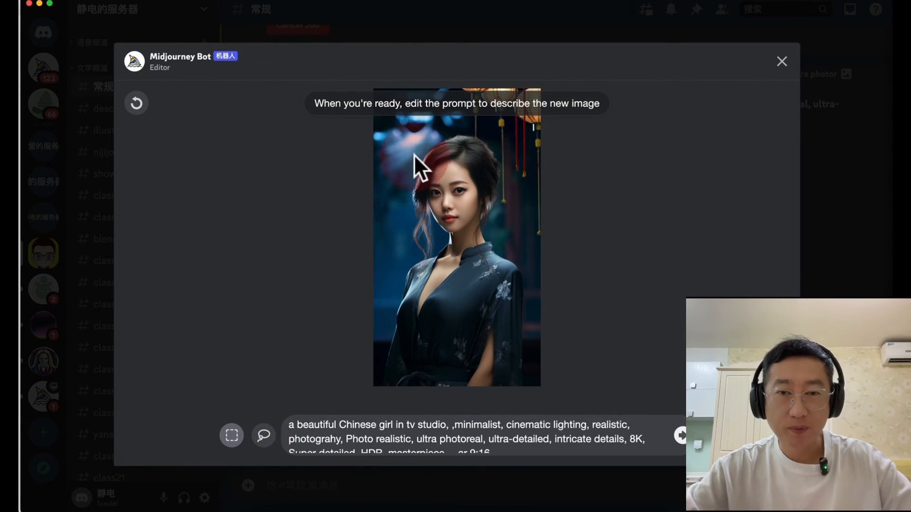
drag(411, 132, 509, 245)
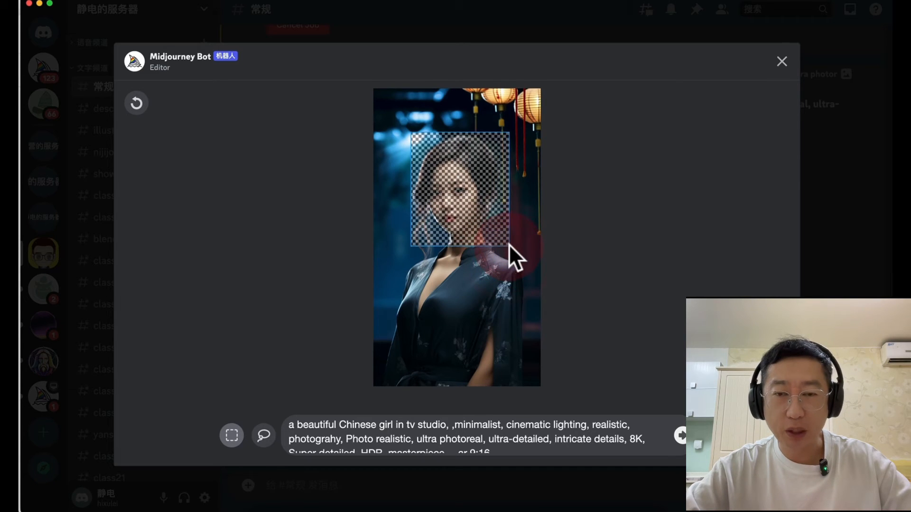
Shorten the region prompt to "a beautiful Chinese girl", submit it and view the resulting variation grid enlarged
click(505, 448)
drag(505, 449, 398, 418)
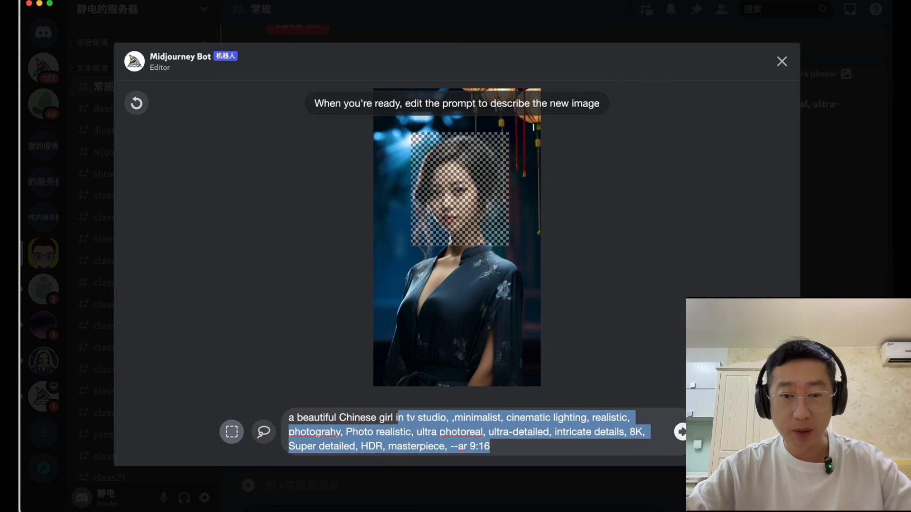
key(BackSpace)
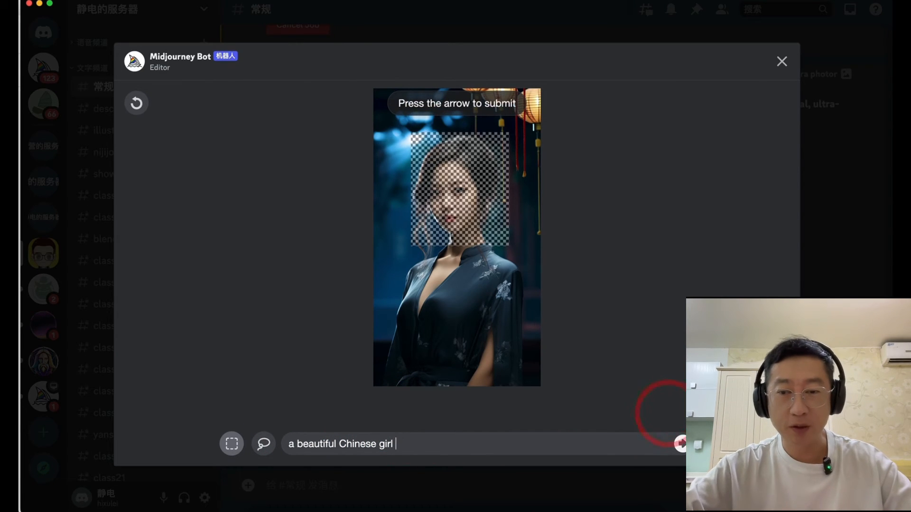
click(681, 443)
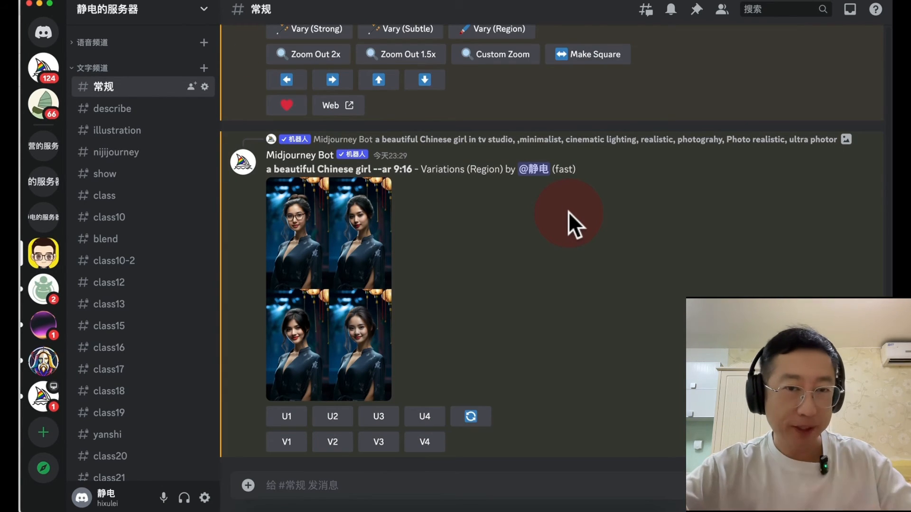
click(337, 294)
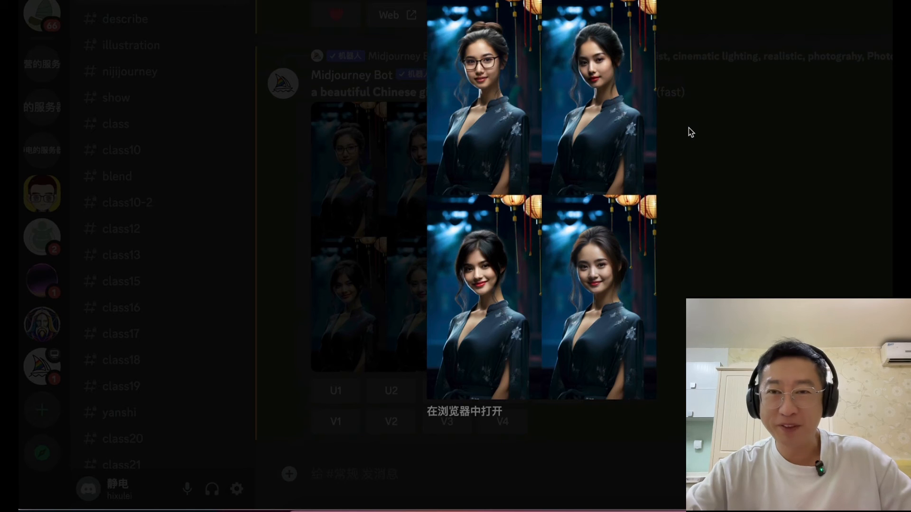
View the portrait's "a beautiful Chinese girl" region variation grid enlarged once more, and close it
click(688, 215)
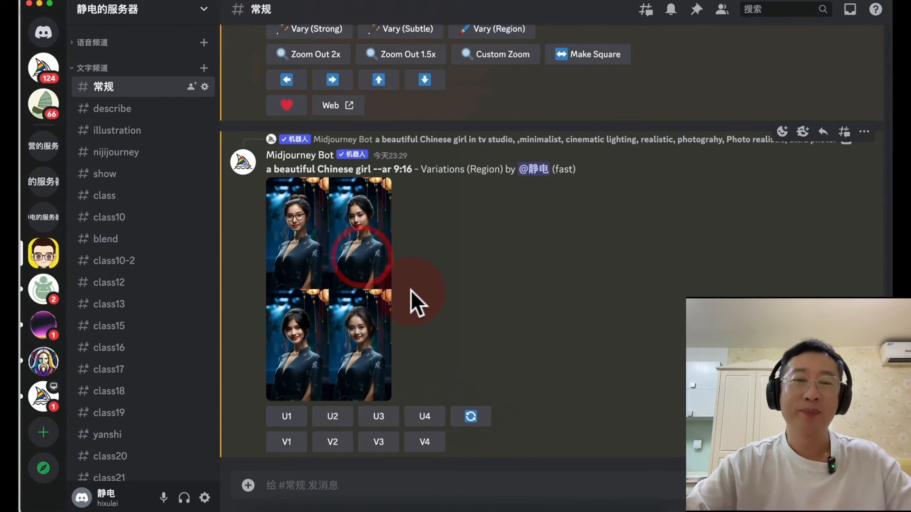
click(360, 264)
click(595, 263)
Reopen the upscaled portrait in the Vary (Region) editor, reselect only a small rectangle on the woman's hair, and submit it with the prompt "flower"
scroll(545, 237, up, 5)
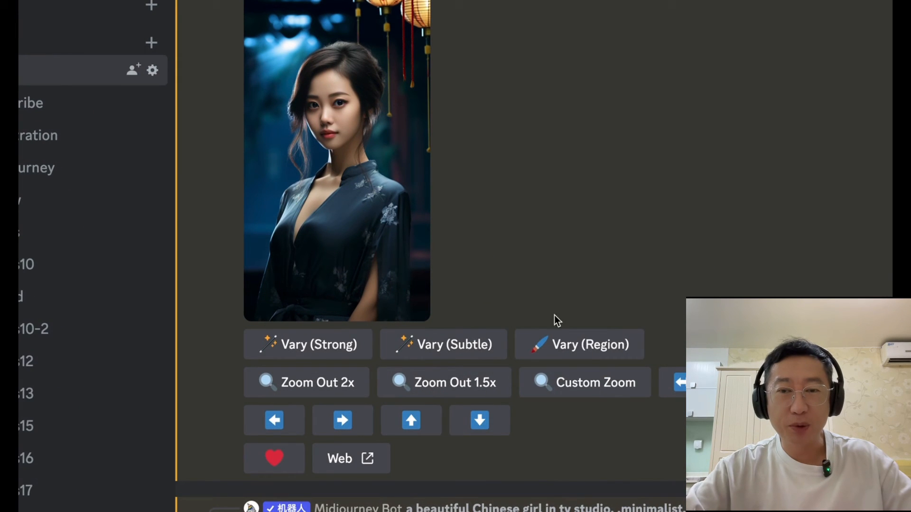
click(560, 341)
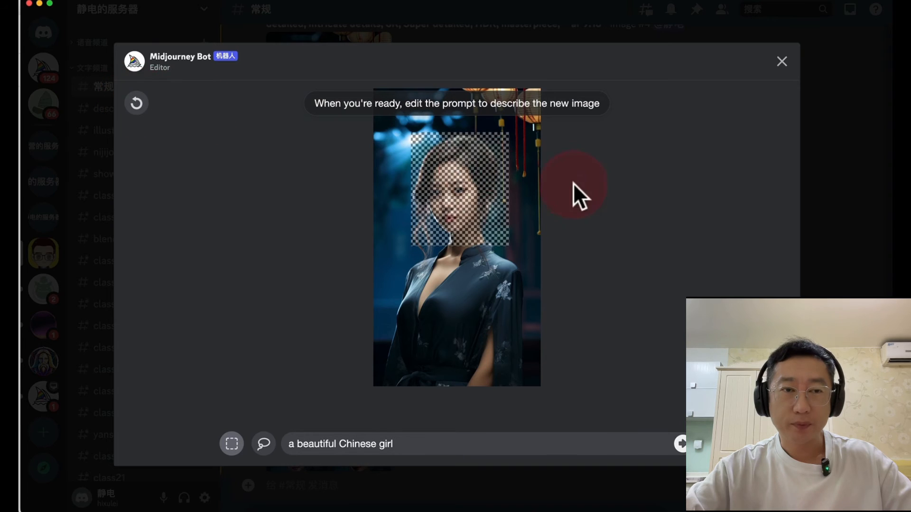
click(137, 102)
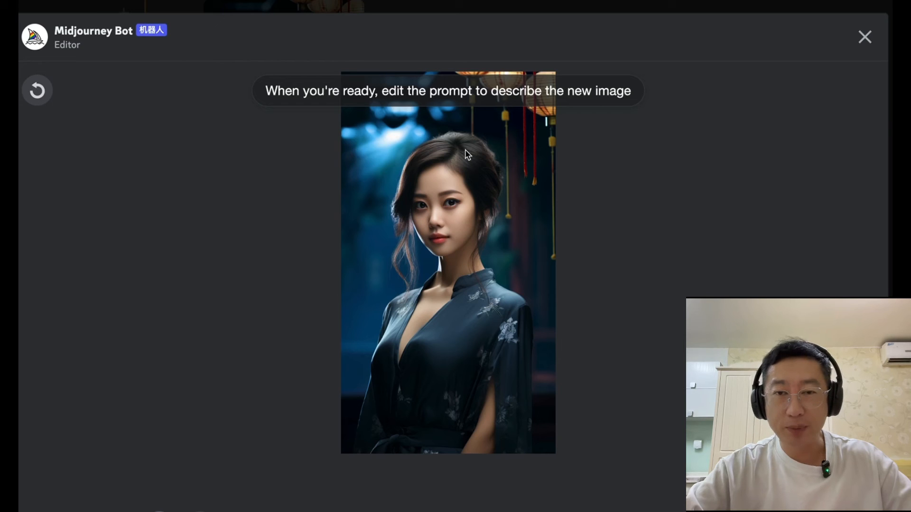
drag(468, 151, 500, 183)
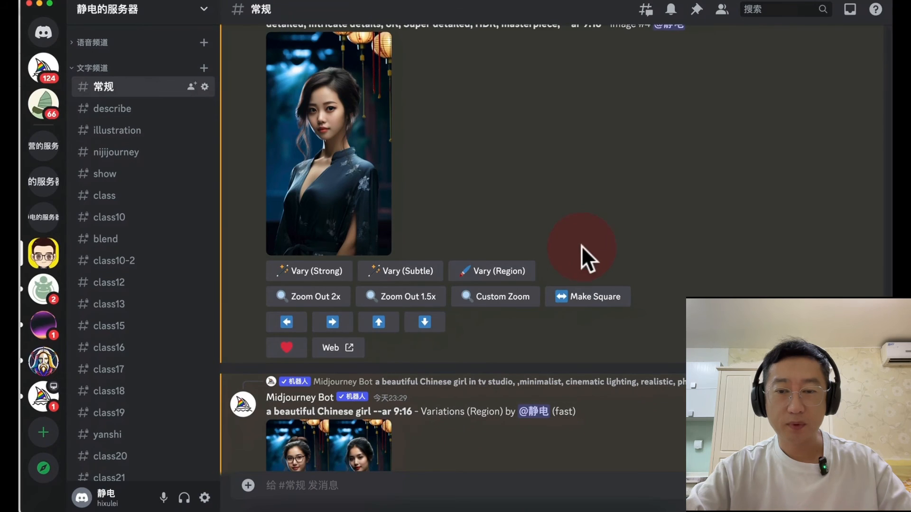
scroll(616, 261, down, 7)
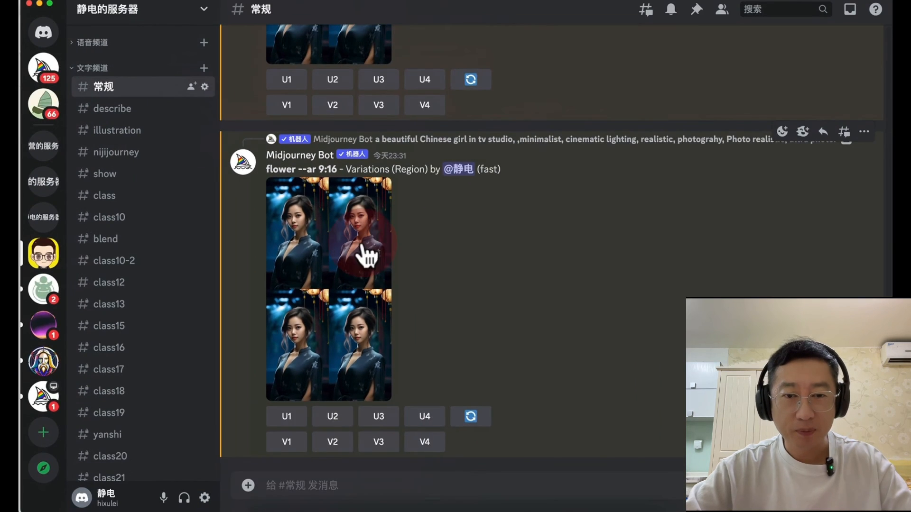
Reopen the portrait's region editor, replace the selection with a larger rectangle over the hair beside her forehead, and resubmit the prompt "flower"
scroll(568, 213, up, 7)
scroll(567, 213, up, 6)
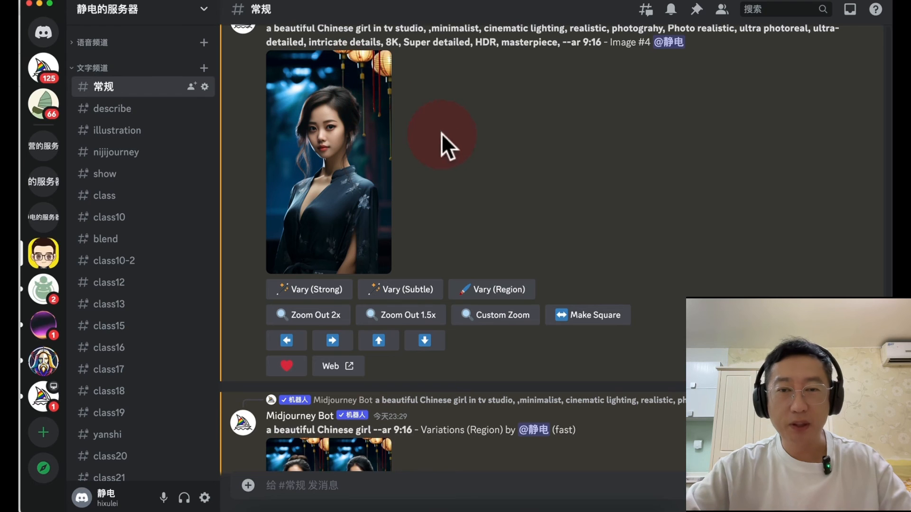
click(498, 292)
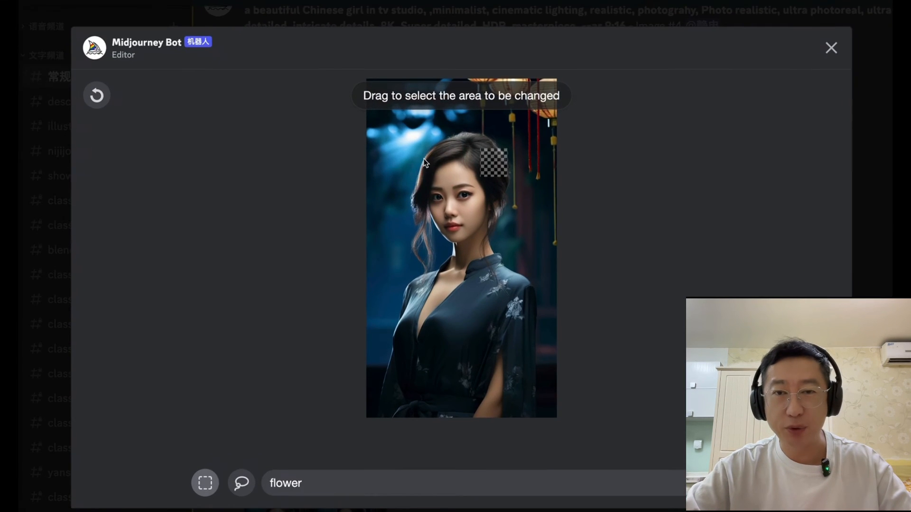
click(67, 92)
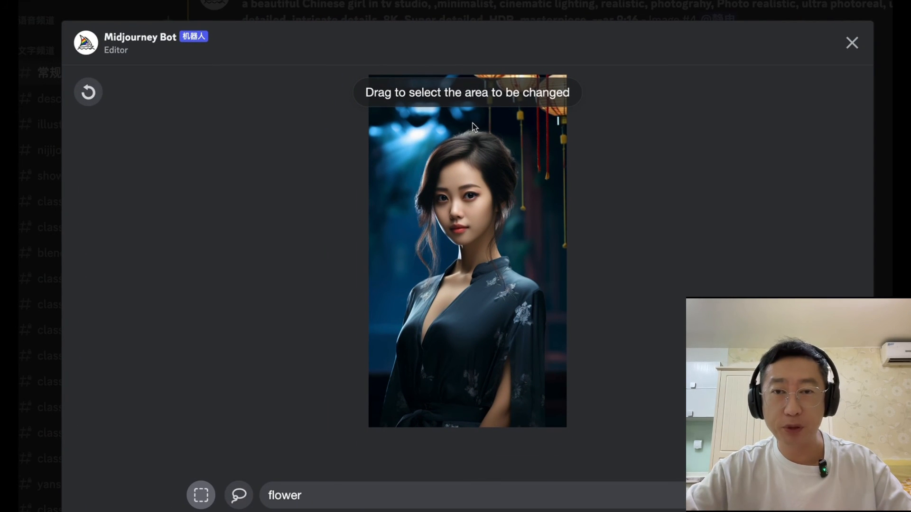
drag(474, 124, 538, 192)
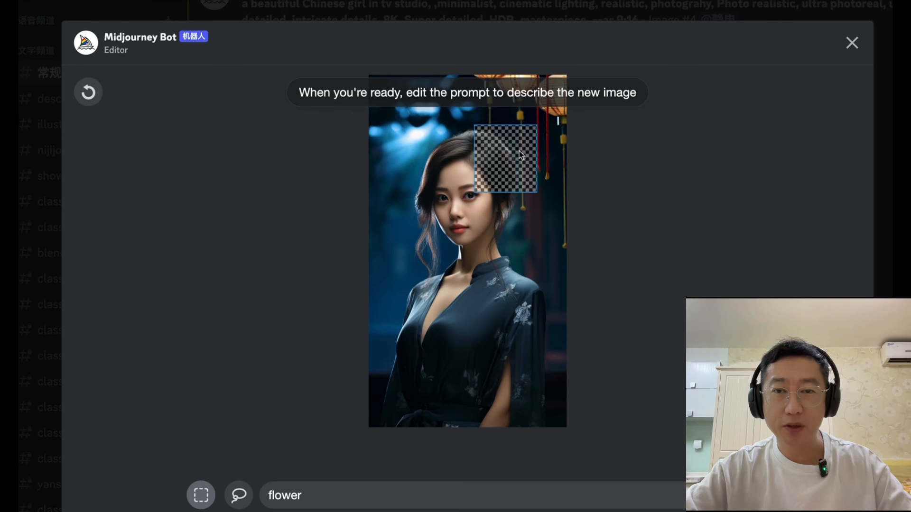
click(319, 491)
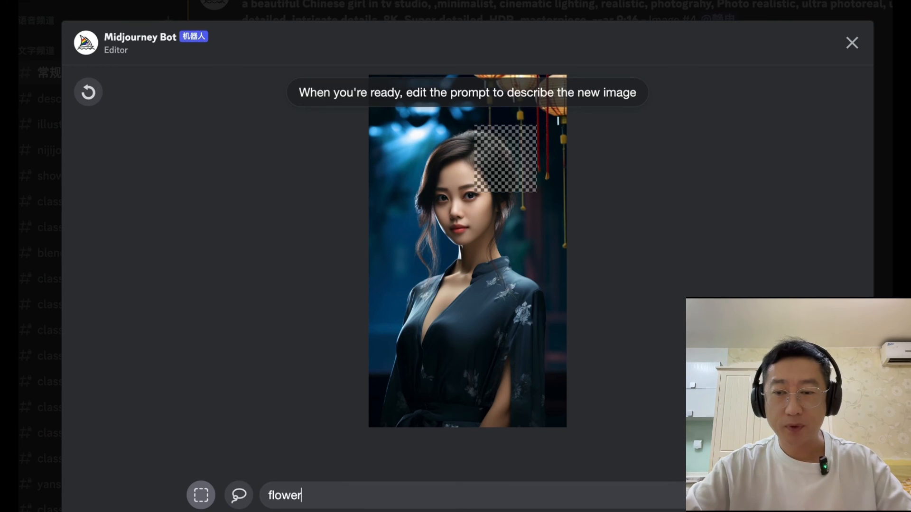
click(733, 495)
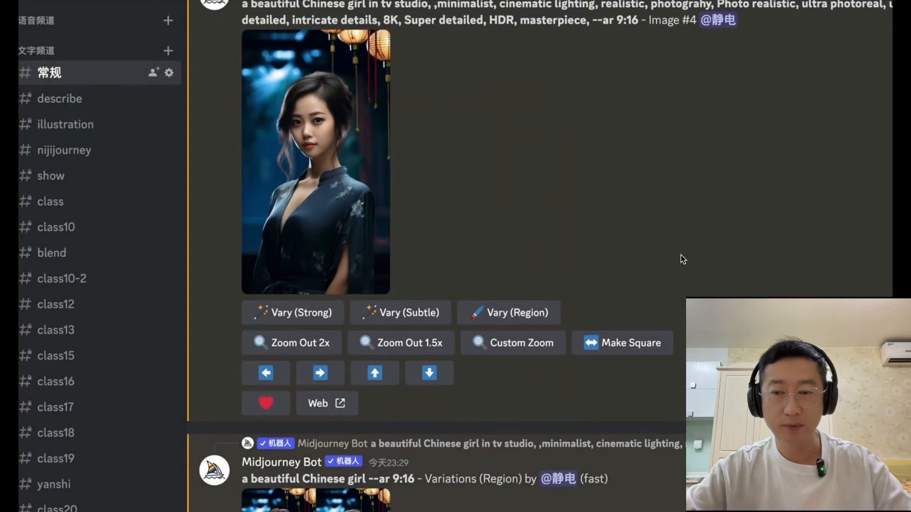
scroll(421, 328, down, 12)
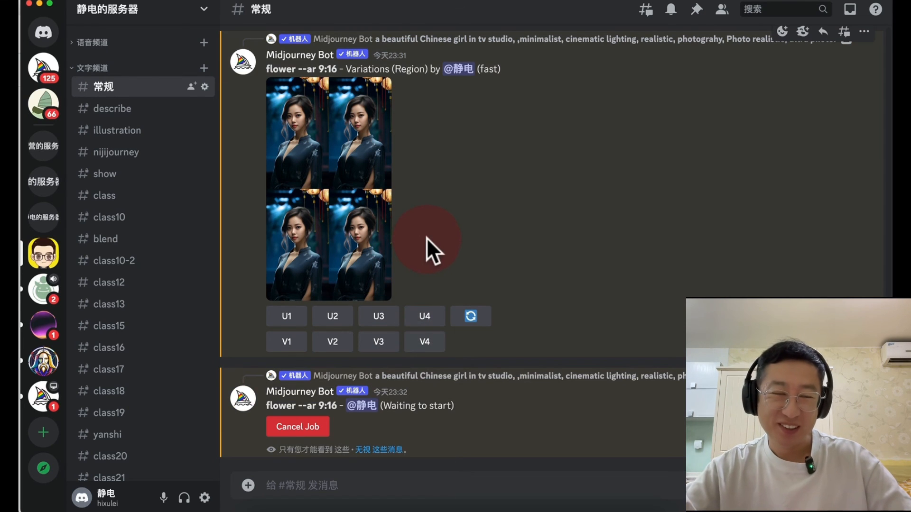
View the newest "flower" variation grid enlarged and at full size in the browser, and switch back to Discord
scroll(426, 237, up, 5)
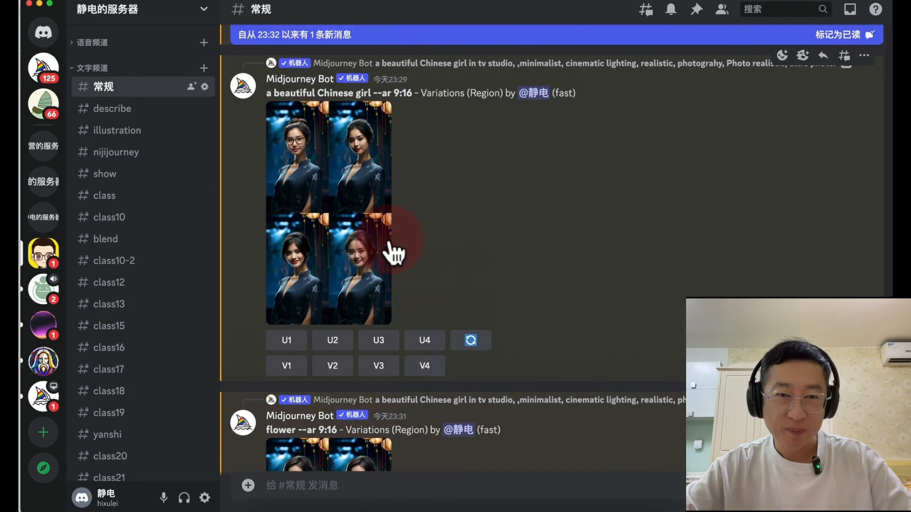
scroll(390, 239, down, 12)
click(347, 301)
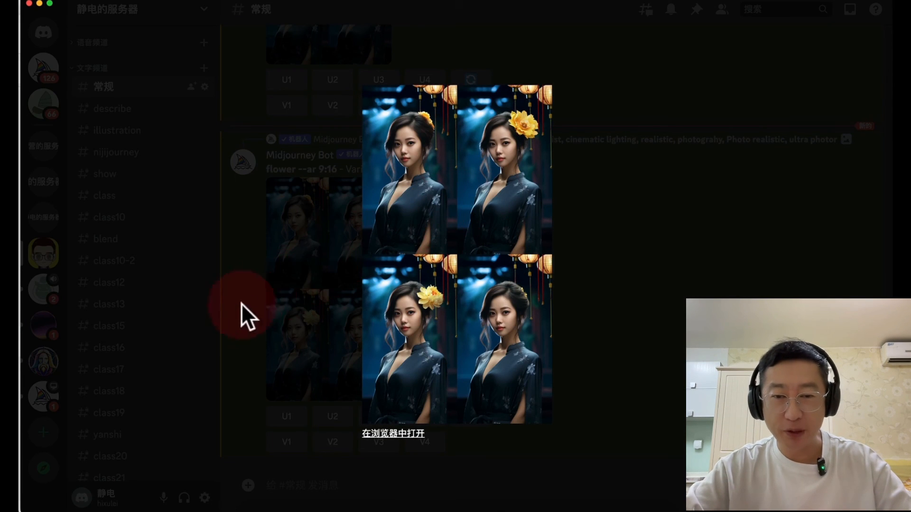
click(393, 433)
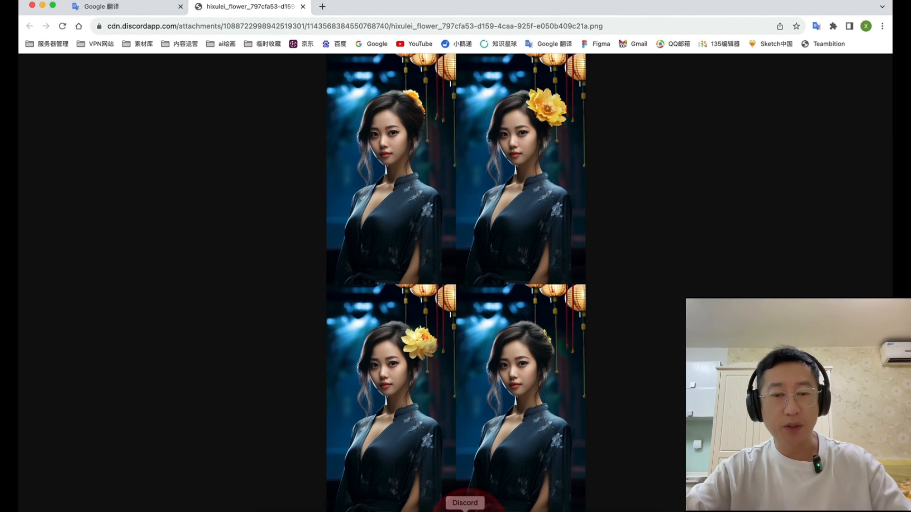
click(464, 511)
click(650, 244)
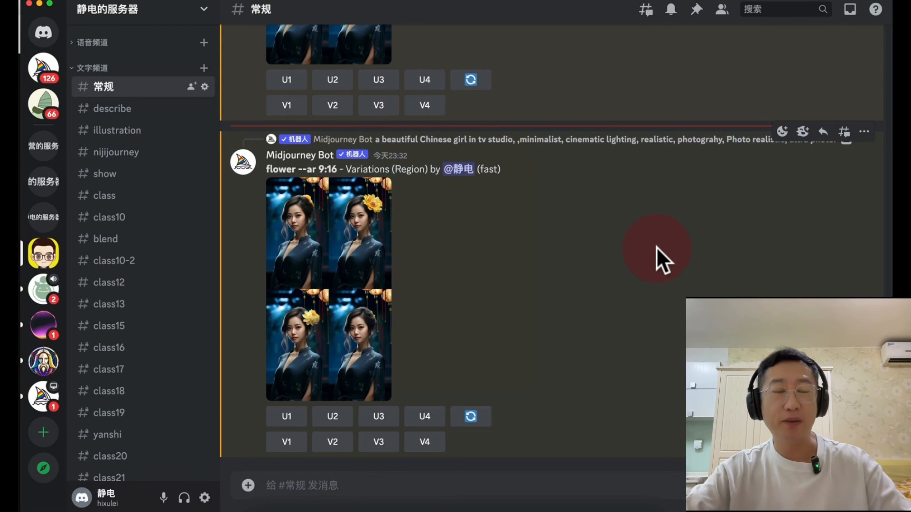